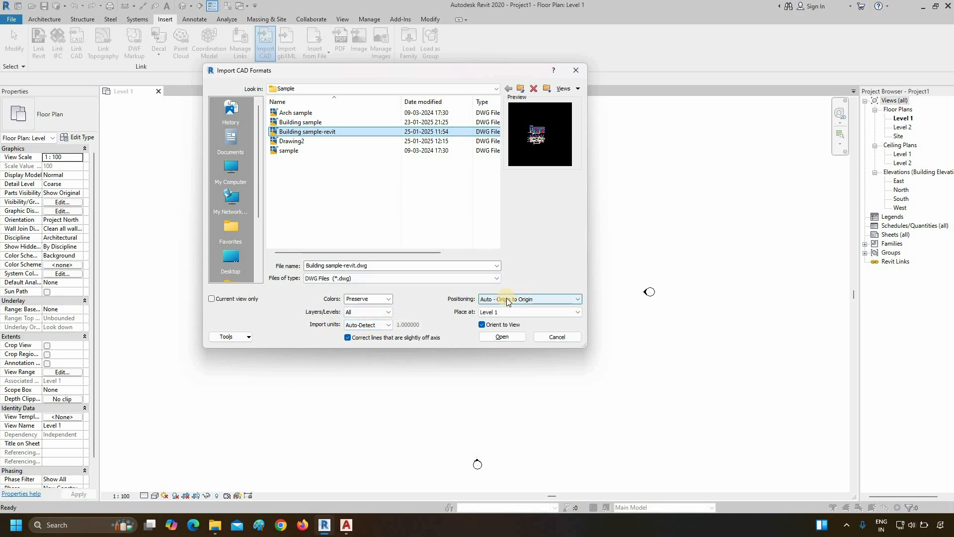
# Step: Import Building sample-revit.dwg at Level 1 with Auto - Origin to Origin positioning, accepting the truncation and dismissing the warnings
pyautogui.click(503, 338)
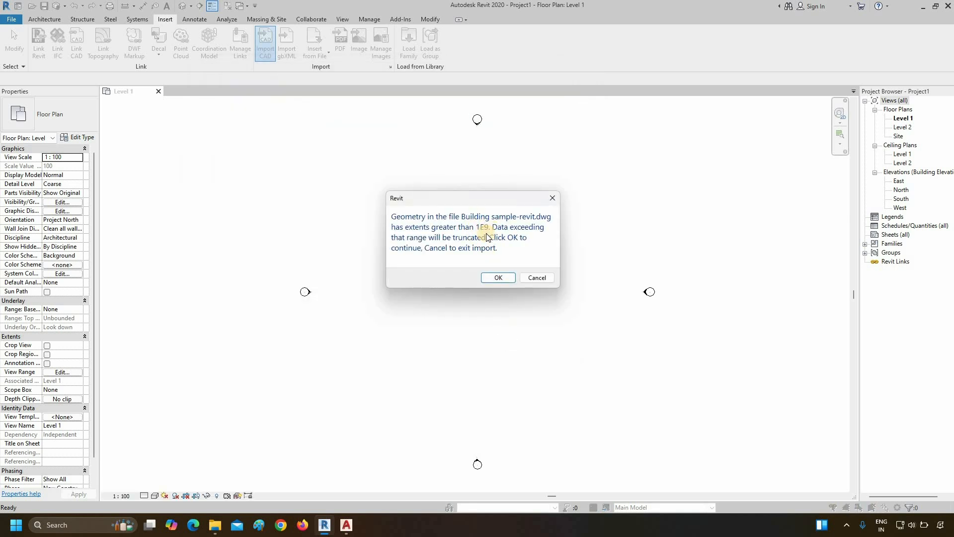
pyautogui.click(495, 276)
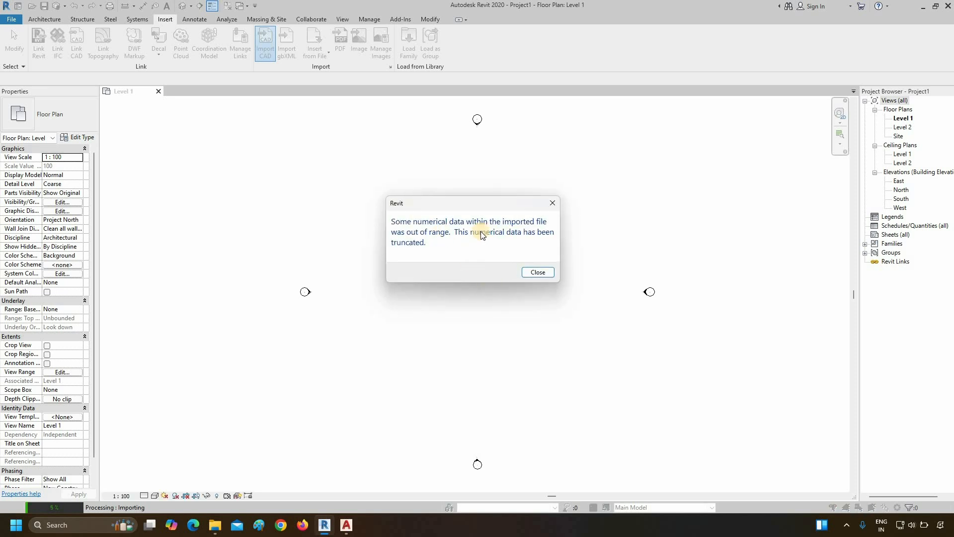
pyautogui.click(541, 273)
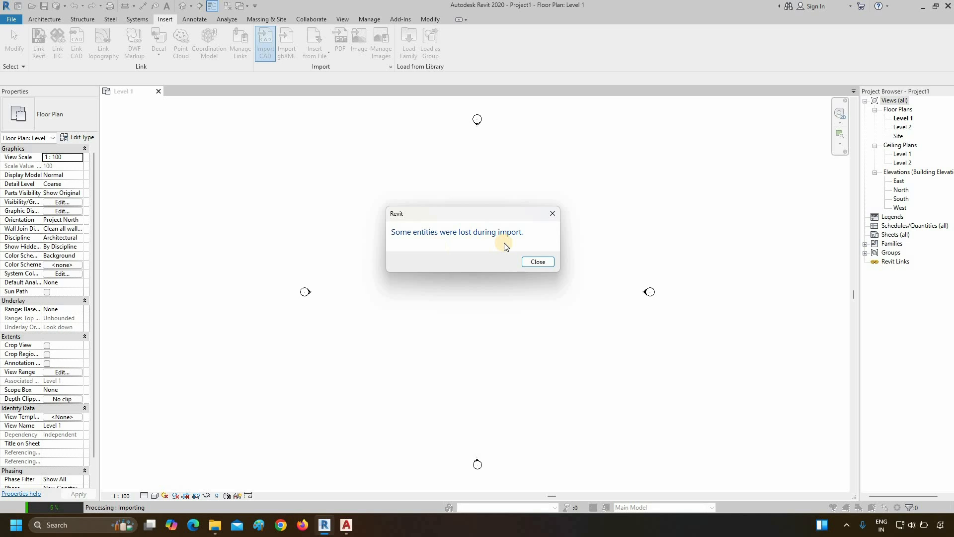
pyautogui.click(538, 264)
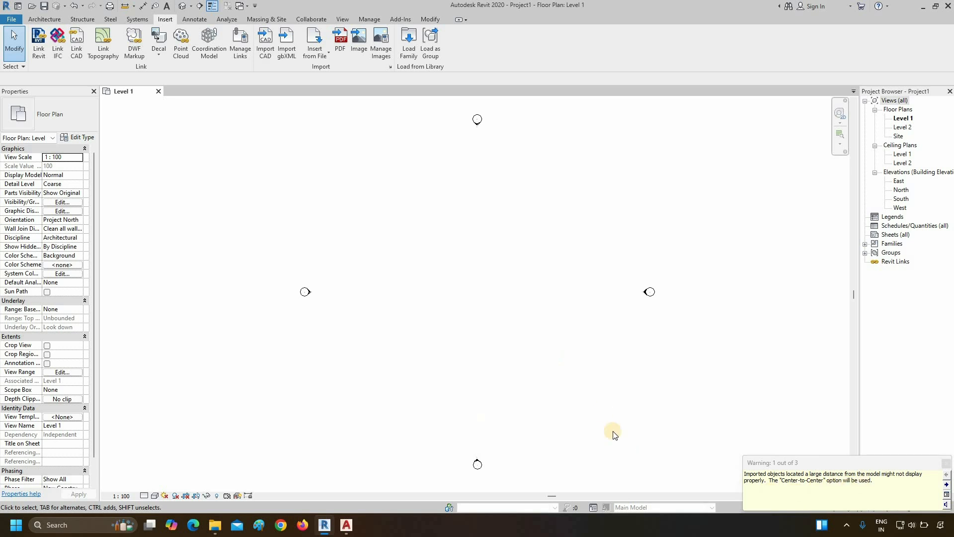
pyautogui.click(947, 463)
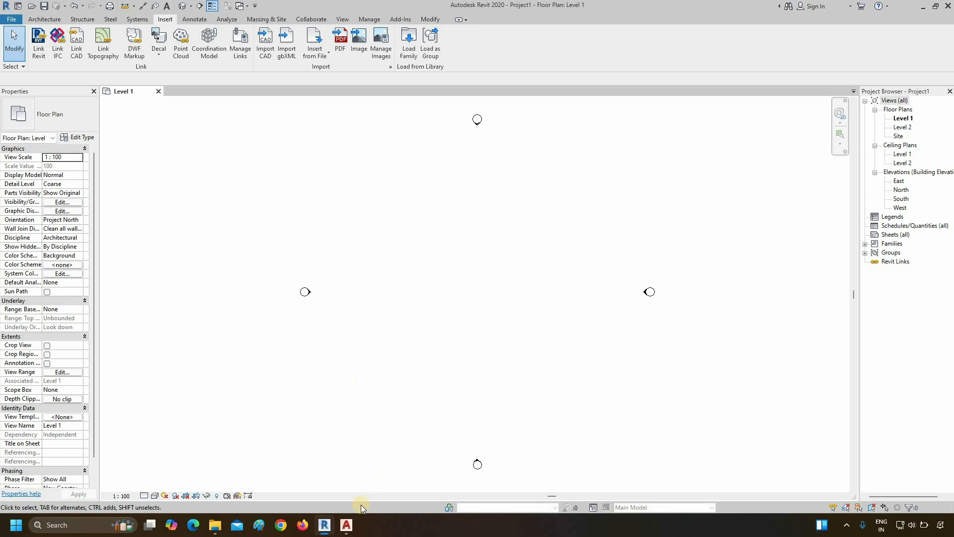
# Step: Switch to AutoCAD and zoom Building sample-revit.dwg to all objects to examine what lies far away from the building drawings
pyautogui.click(350, 529)
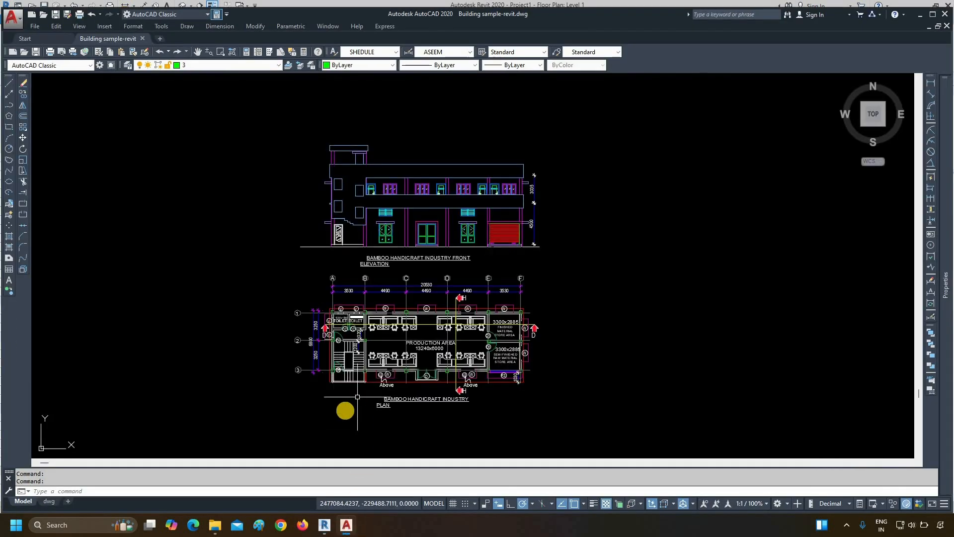
pyautogui.write('z')
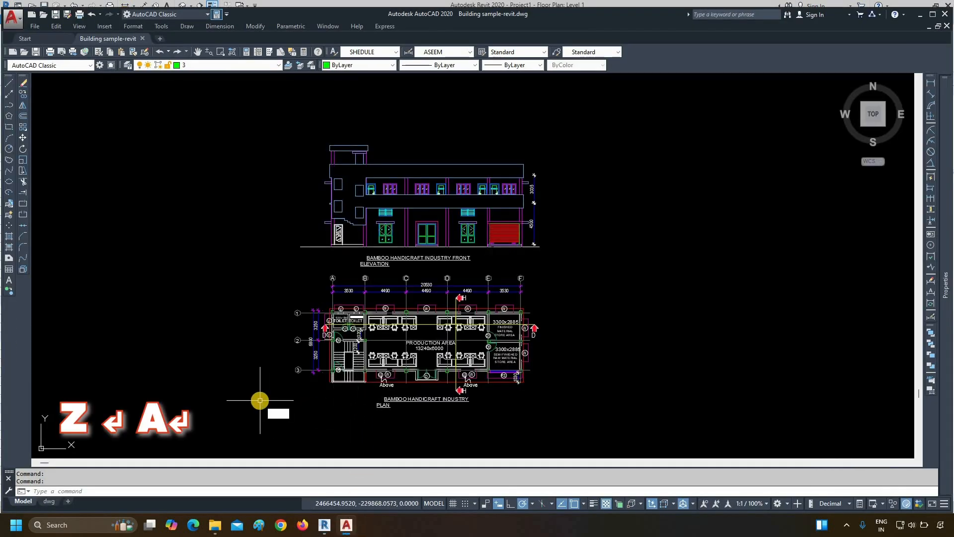
pyautogui.press('Return')
pyautogui.write('a')
pyautogui.press('Return')
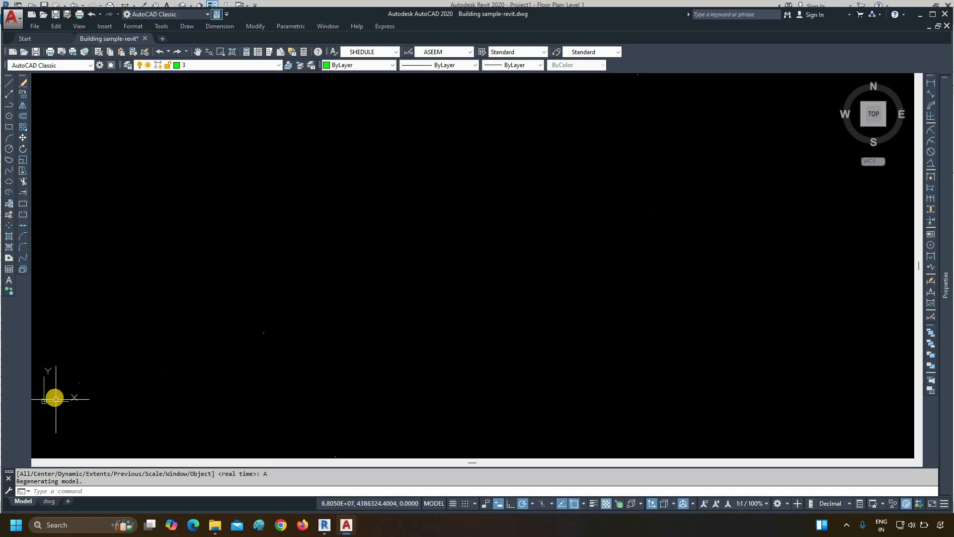
pyautogui.scroll(2, 54, 397)
pyautogui.moveTo(53, 397); pyautogui.dragTo(211, 366, button='middle')
pyautogui.scroll(12, 199, 372)
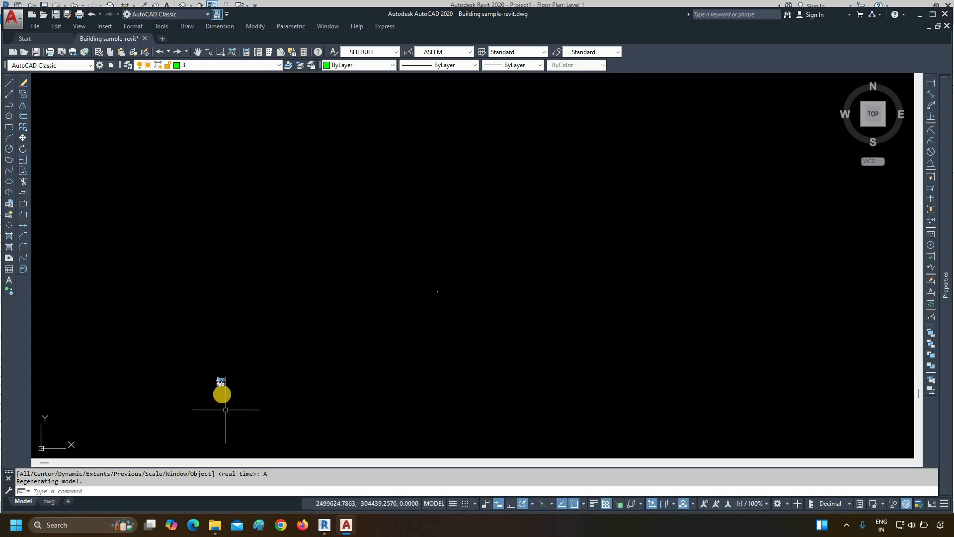
pyautogui.scroll(8, 225, 409)
# Step: Select all objects and turn on every layer with LAYON
pyautogui.hotkey('ctrl', 'a')
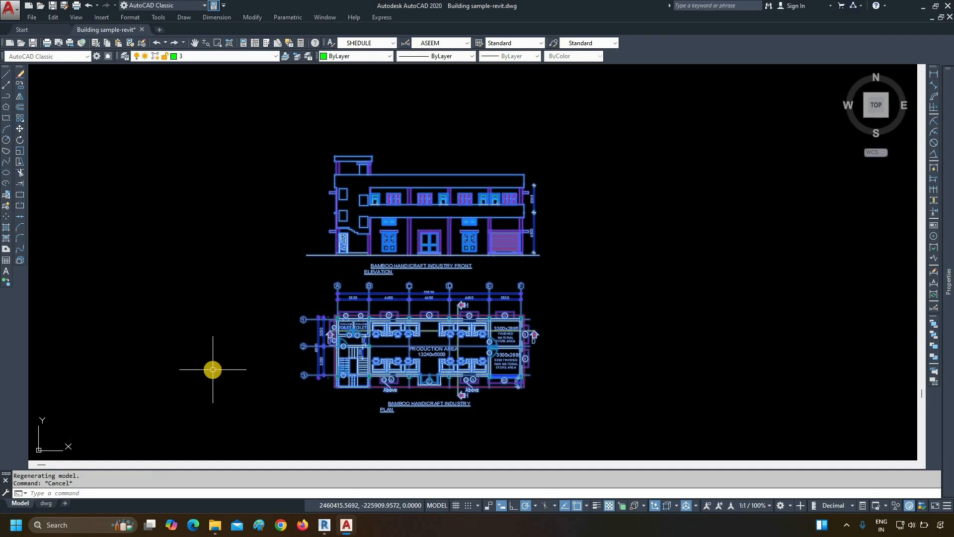
pyautogui.write('layo')
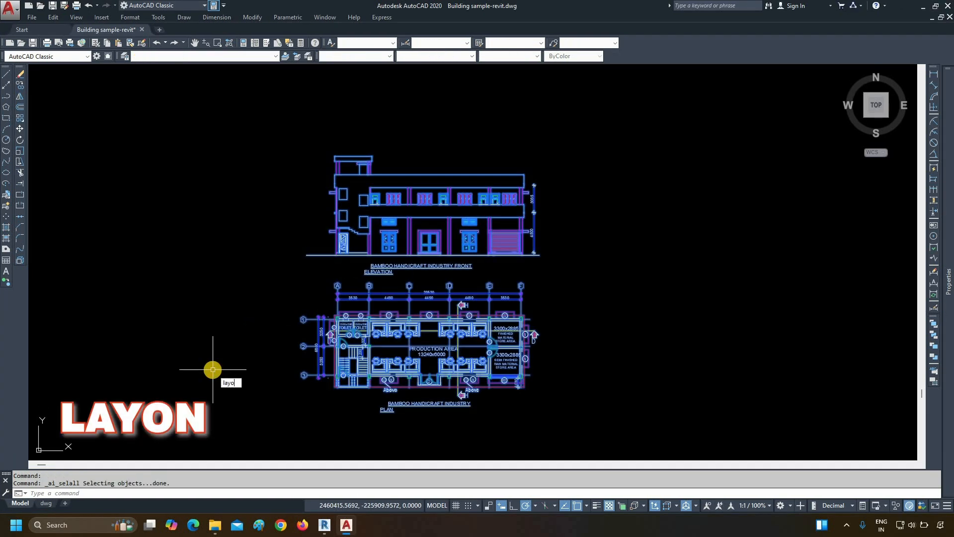
pyautogui.press('Return')
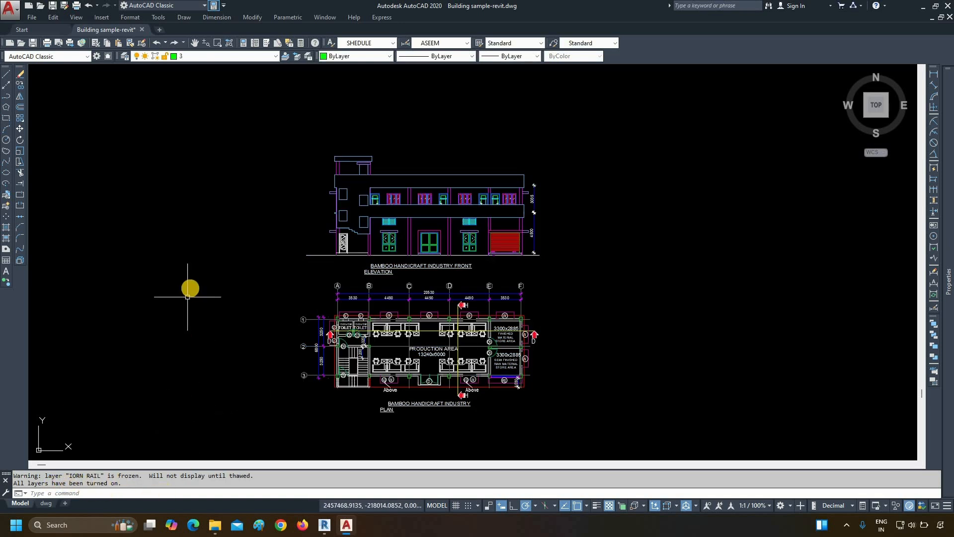
# Step: Select all objects and thaw every layer with LAYTHW
pyautogui.hotkey('ctrl', 'a')
pyautogui.hotkey('ctrl', 'a')
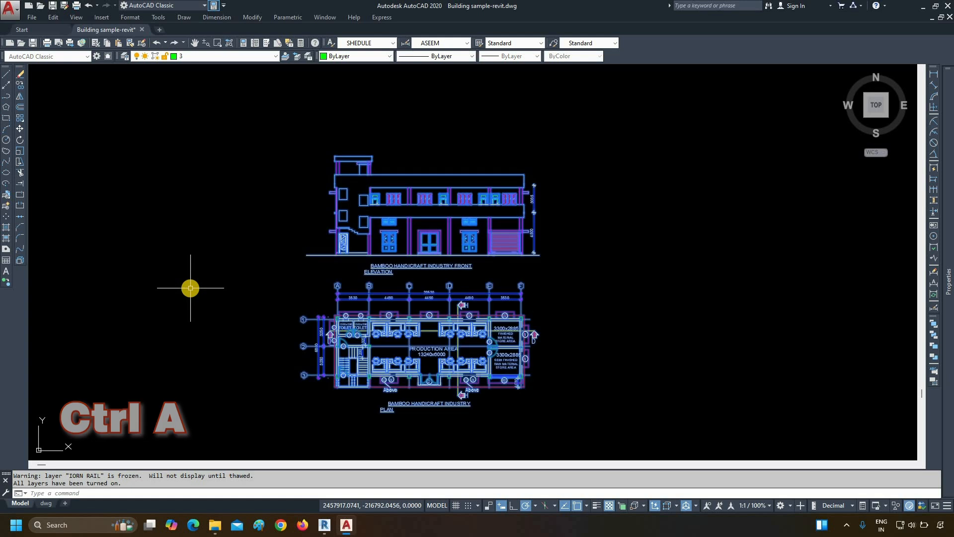
pyautogui.write('layth')
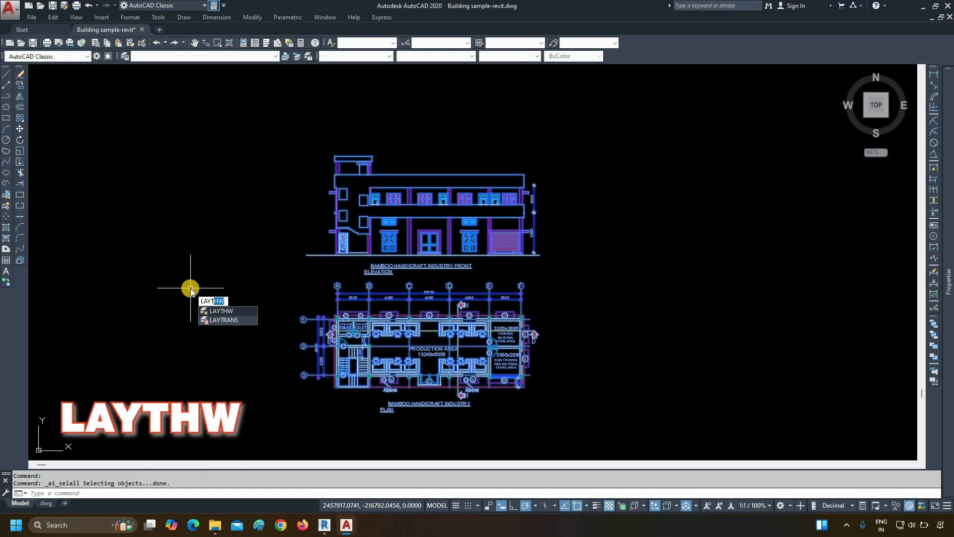
pyautogui.write('w')
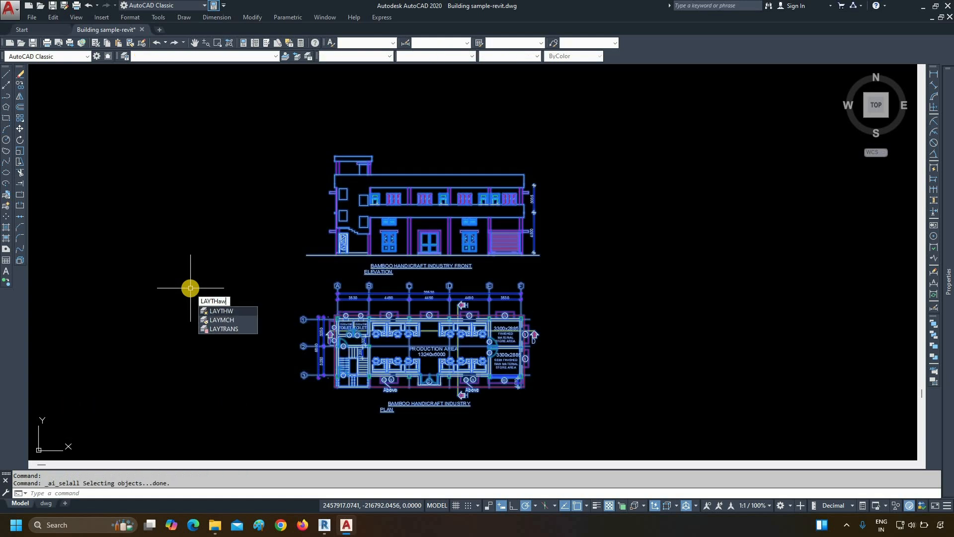
pyautogui.press('Return')
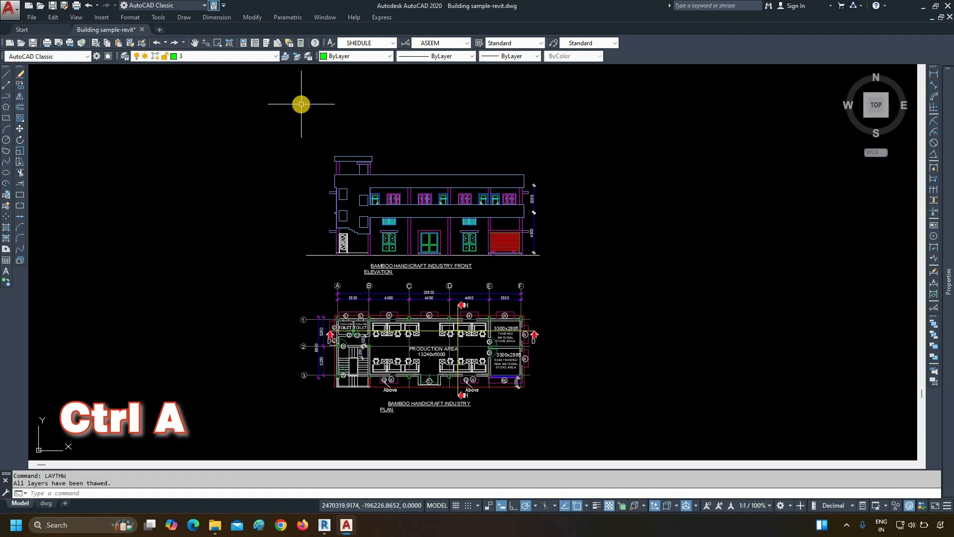
# Step: Explode all objects in the drawing
pyautogui.hotkey('ctrl', 'a')
pyautogui.write('EXp')
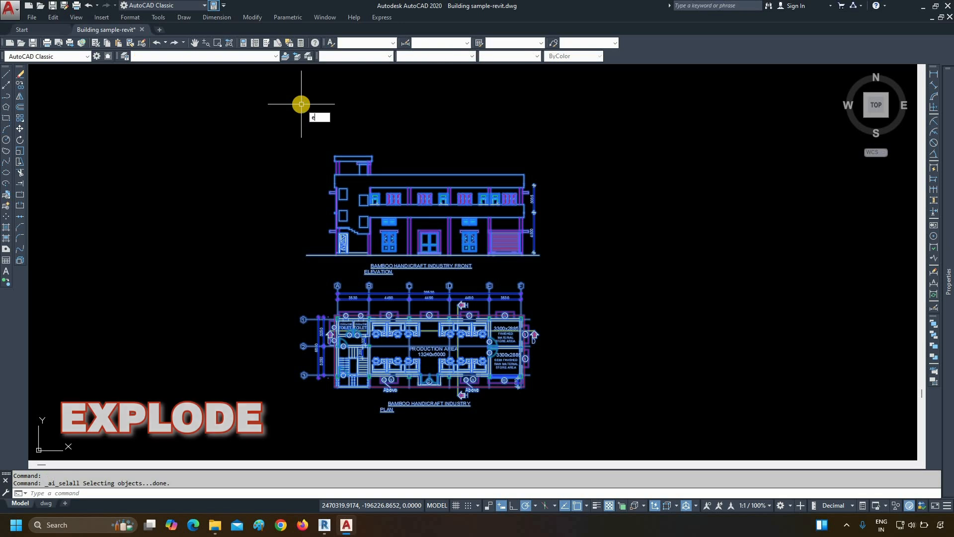
pyautogui.write('lode')
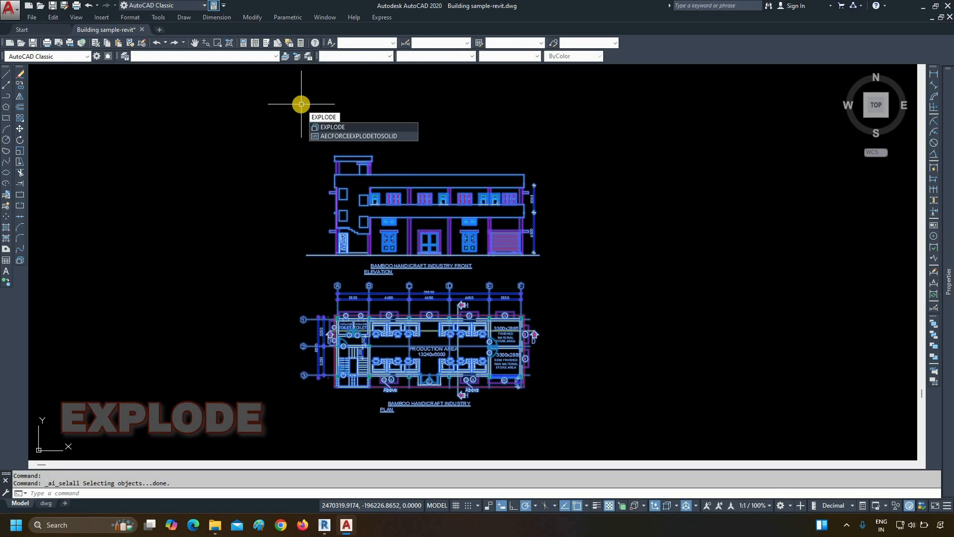
pyautogui.press('Return')
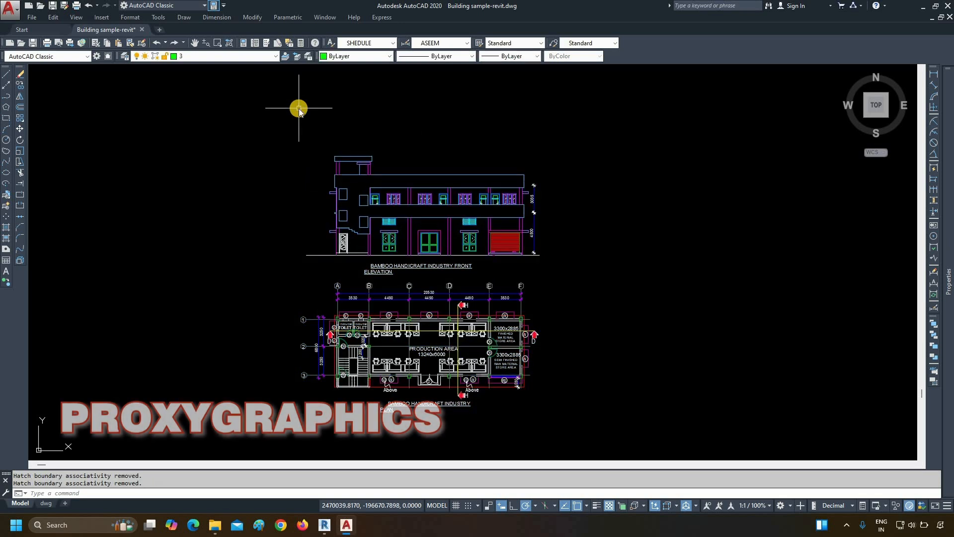
# Step: Set the PROXYGRAPHICS system variable to 1
pyautogui.write('PROXYGRa')
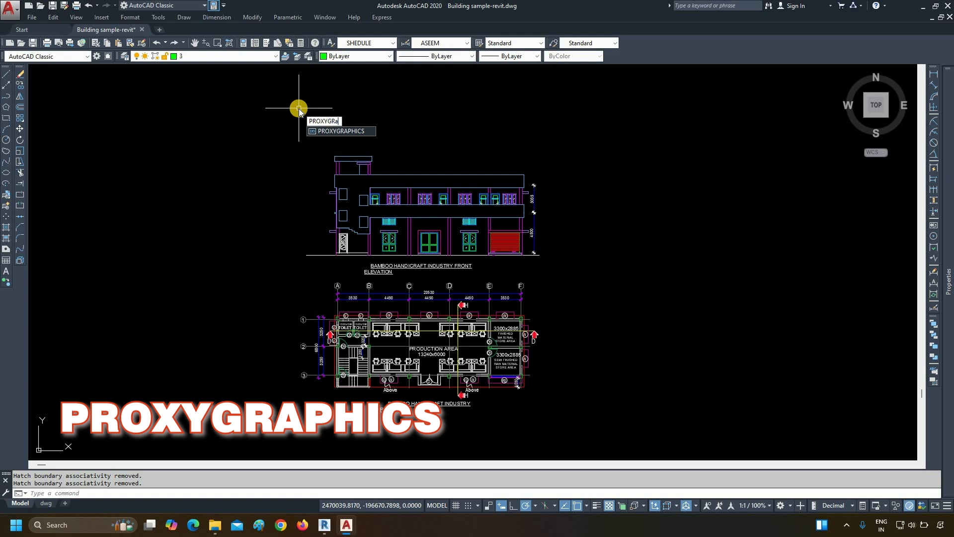
pyautogui.write('PHIcs')
pyautogui.press('Return')
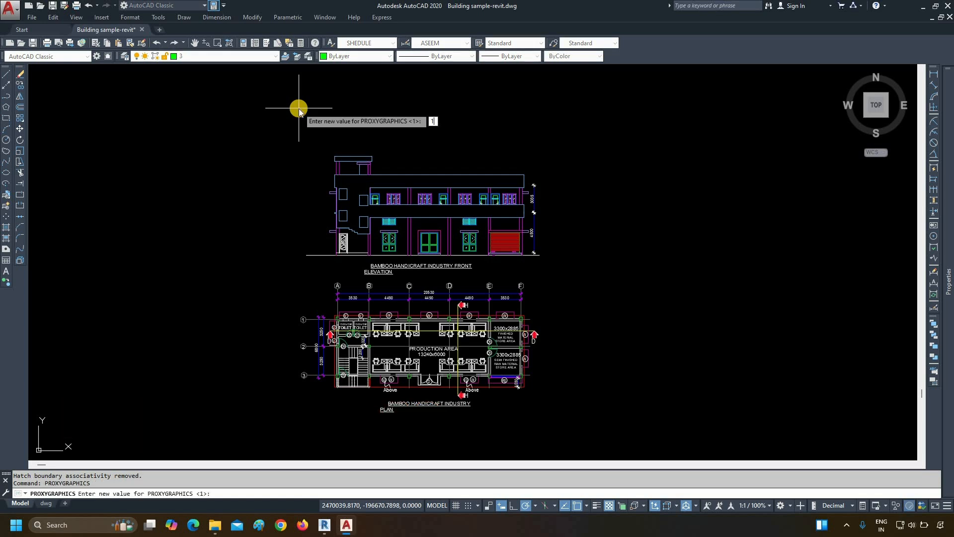
pyautogui.press('Return')
# Step: Select everything in the drawing, deselect the front elevation and floor plan, and erase the remaining stray objects
pyautogui.hotkey('ctrl', 'a')
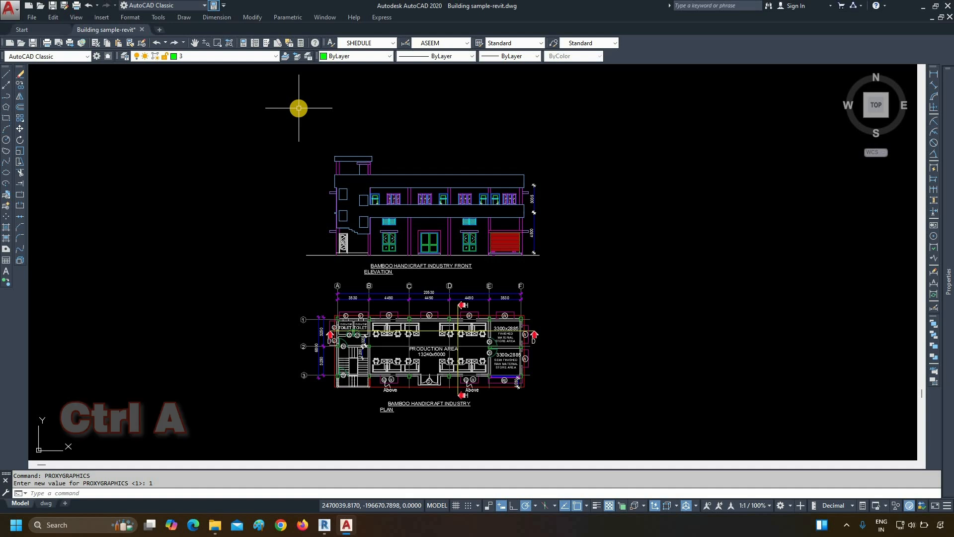
pyautogui.hotkey('ctrl', 'a')
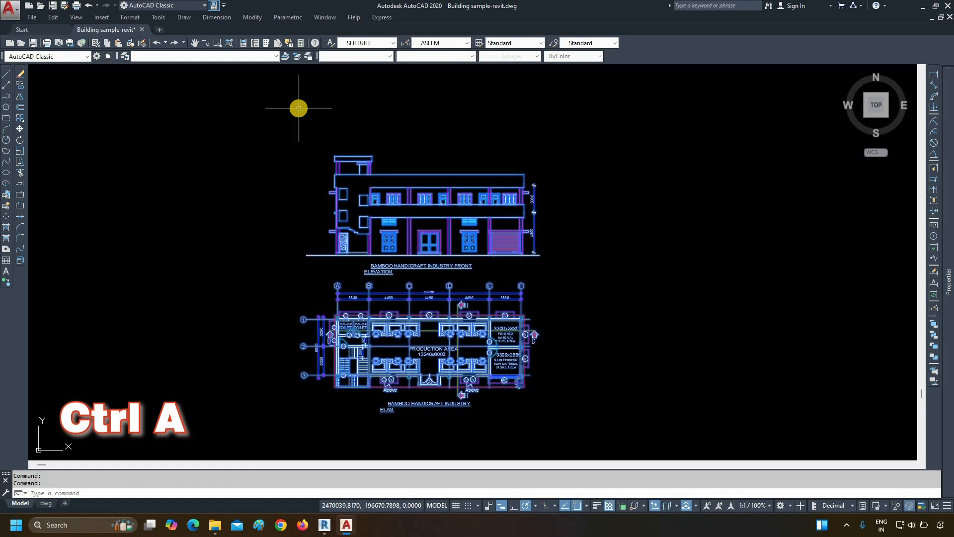
pyautogui.click(568, 122)
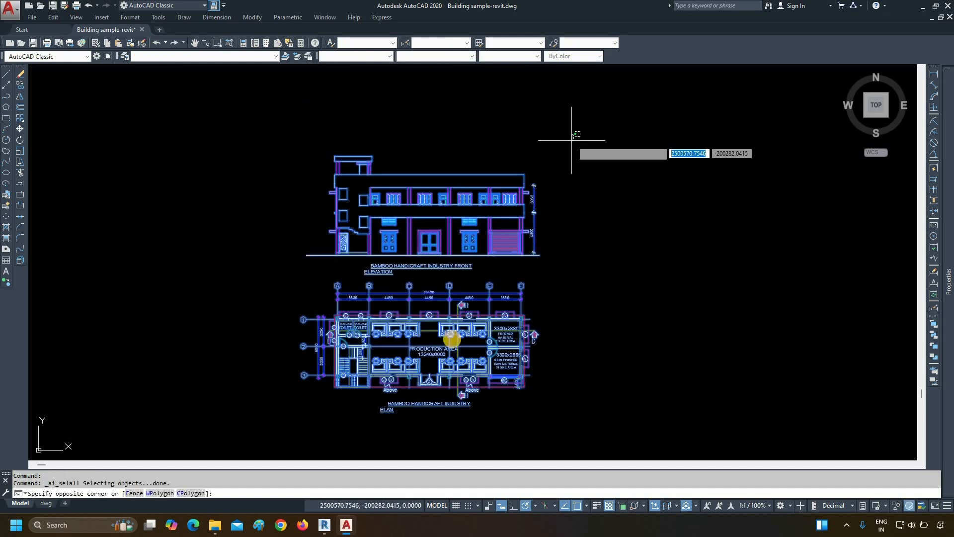
pyautogui.click(295, 419)
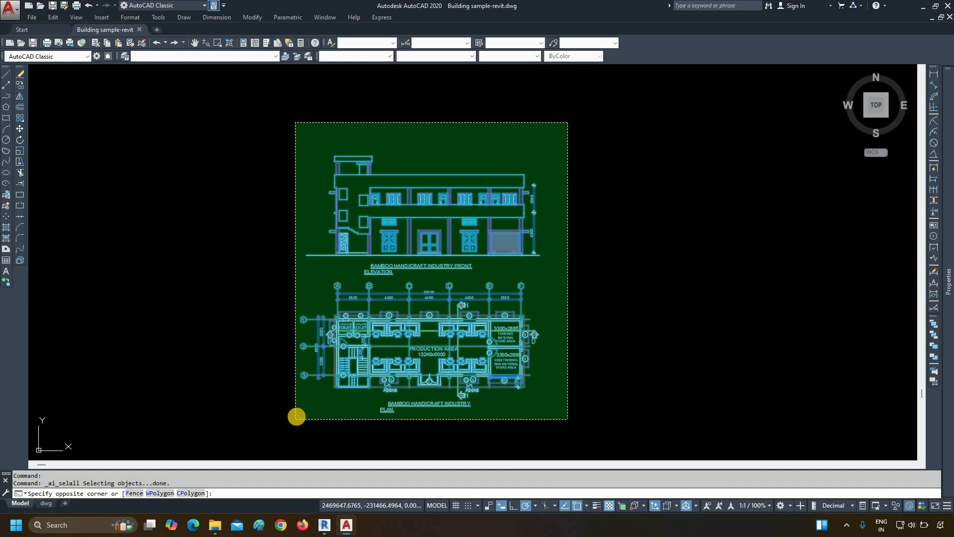
pyautogui.click(295, 419)
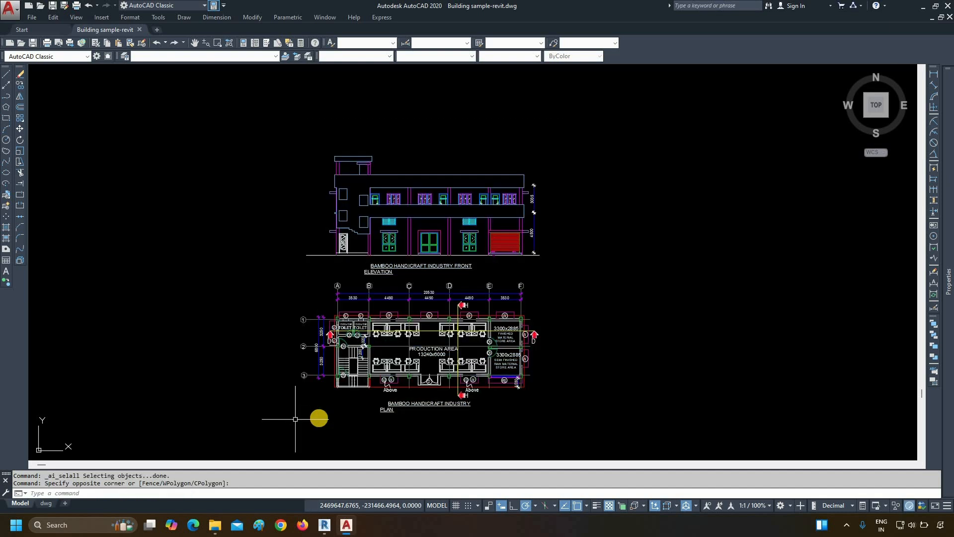
pyautogui.press('Delete')
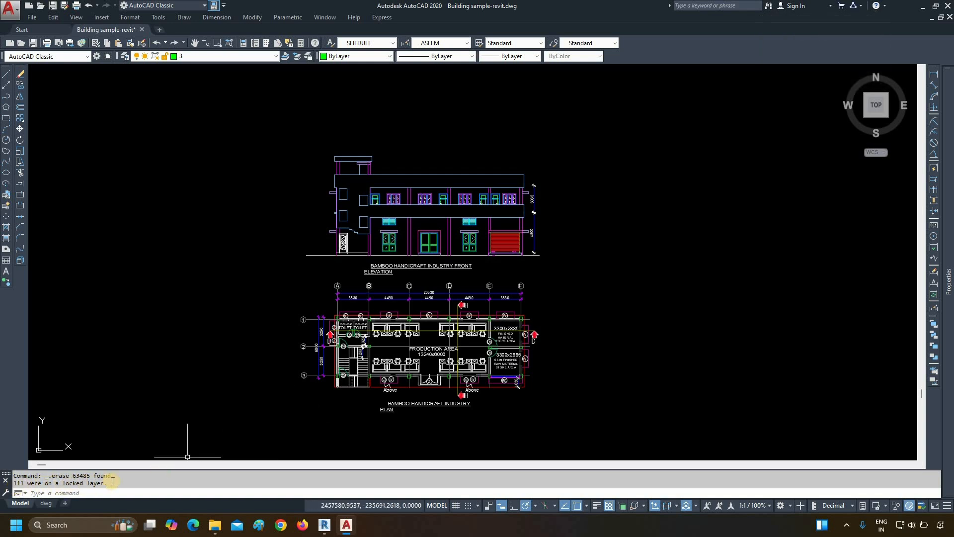
# Step: Go through the layer list and unlock the locked layers
pyautogui.click(274, 56)
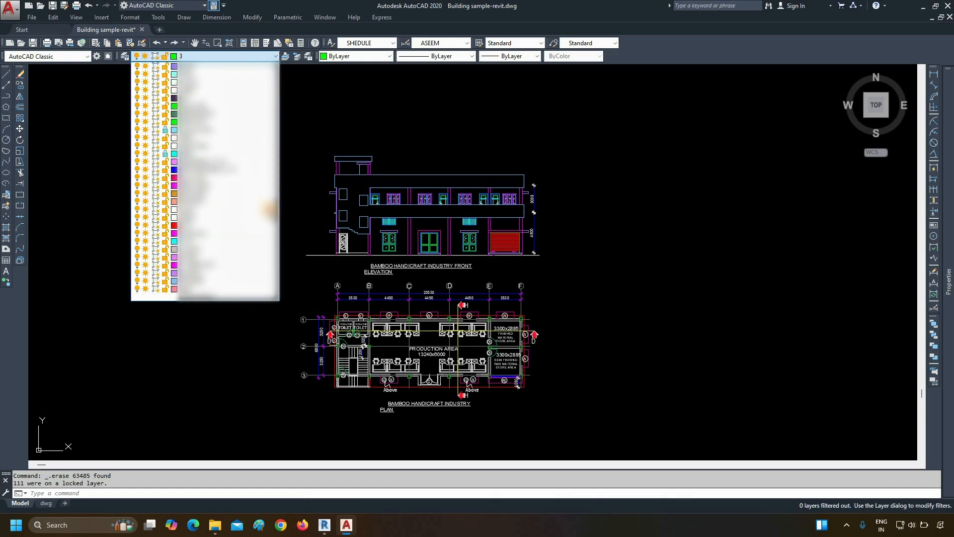
pyautogui.scroll(-5, 269, 209)
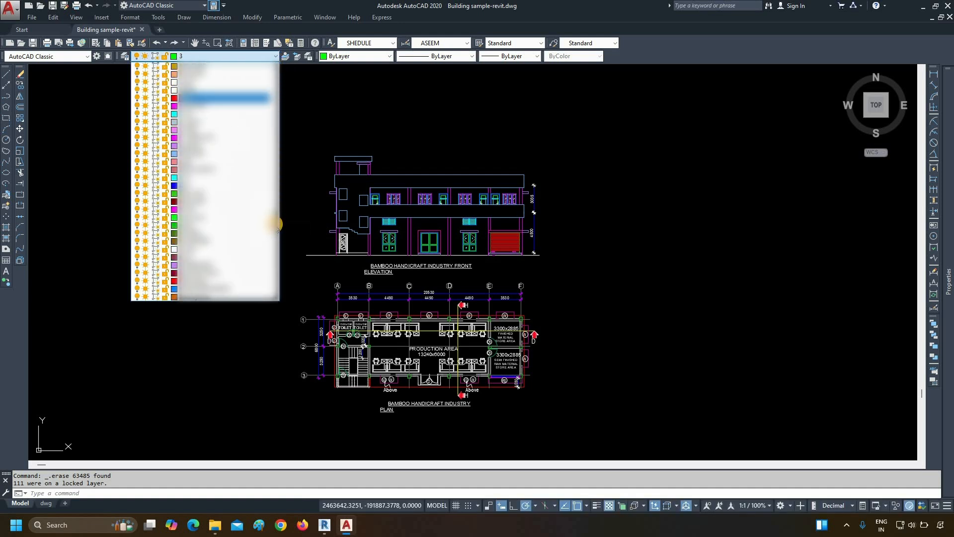
pyautogui.click(298, 124)
# Step: Erase the leftover objects outside the front elevation and floor plan, and save the drawing
pyautogui.hotkey('ctrl', 'a')
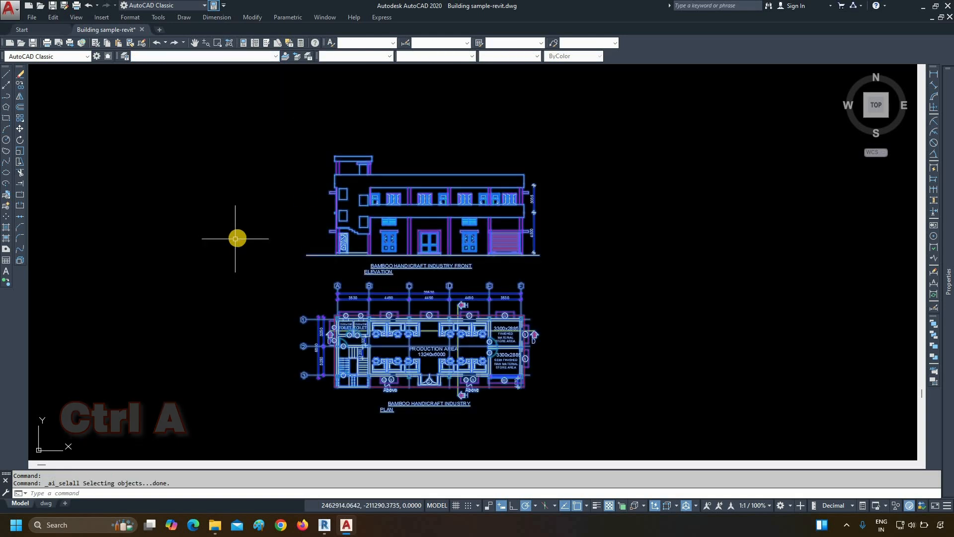
pyautogui.click(590, 133)
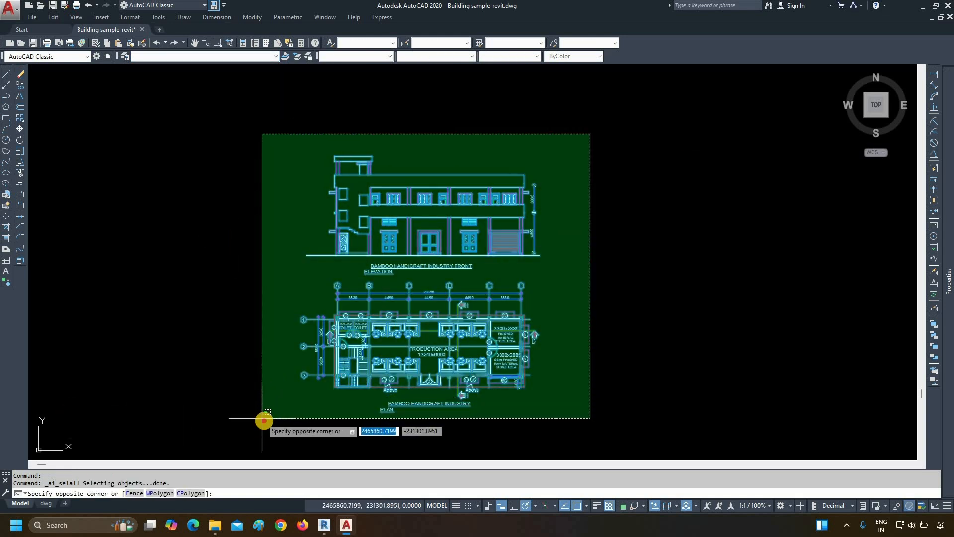
pyautogui.click(263, 418)
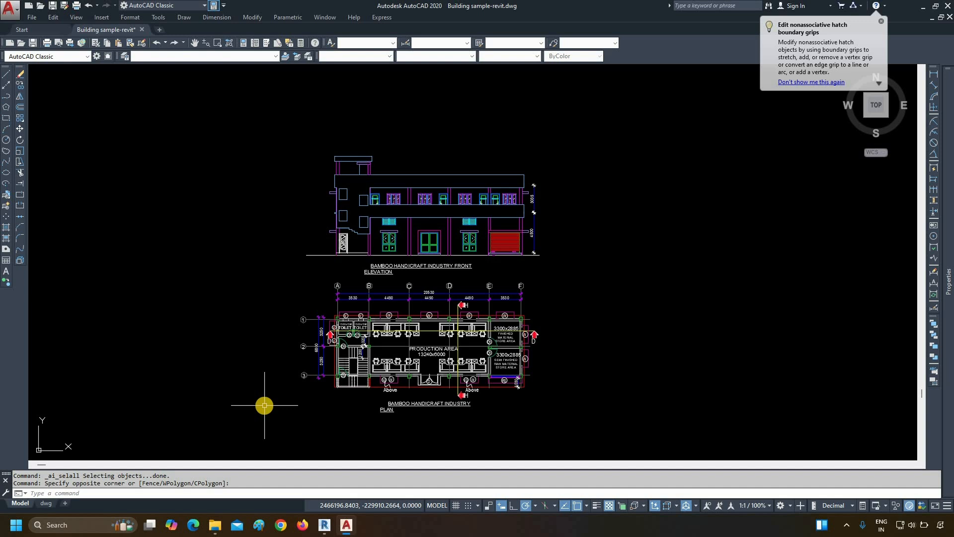
pyautogui.press('Delete')
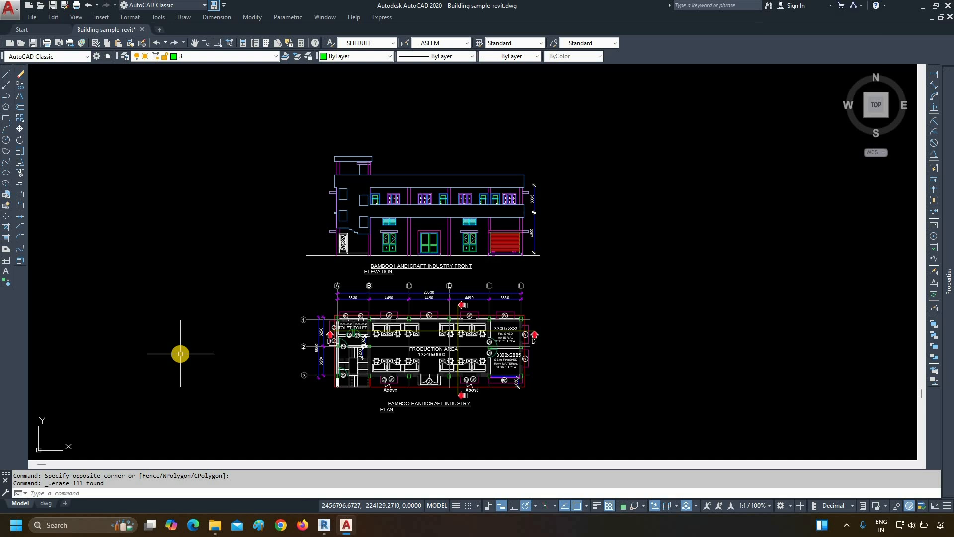
pyautogui.hotkey('ctrl', 's')
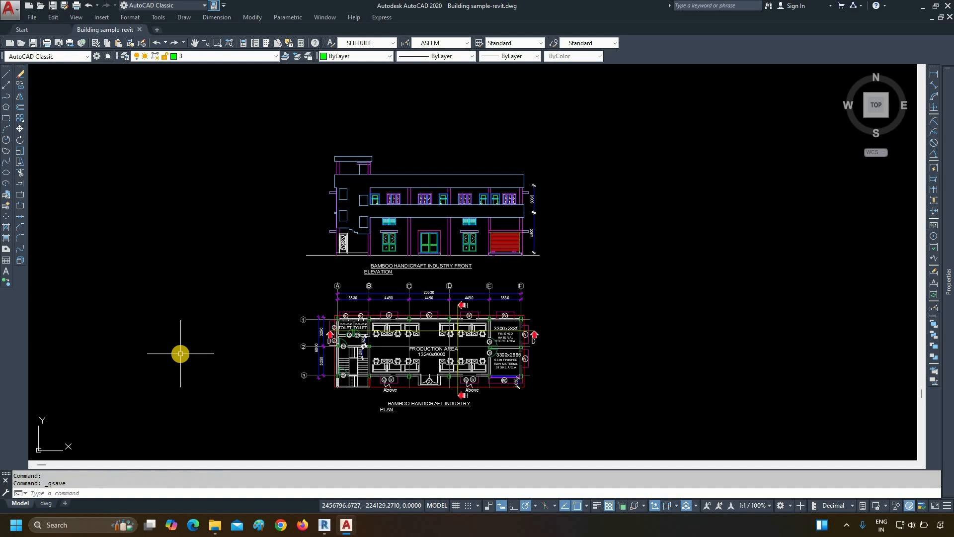
# Step: Zoom to the full extents of the drawing and check whether any stray objects remain
pyautogui.write('z')
pyautogui.press('Return')
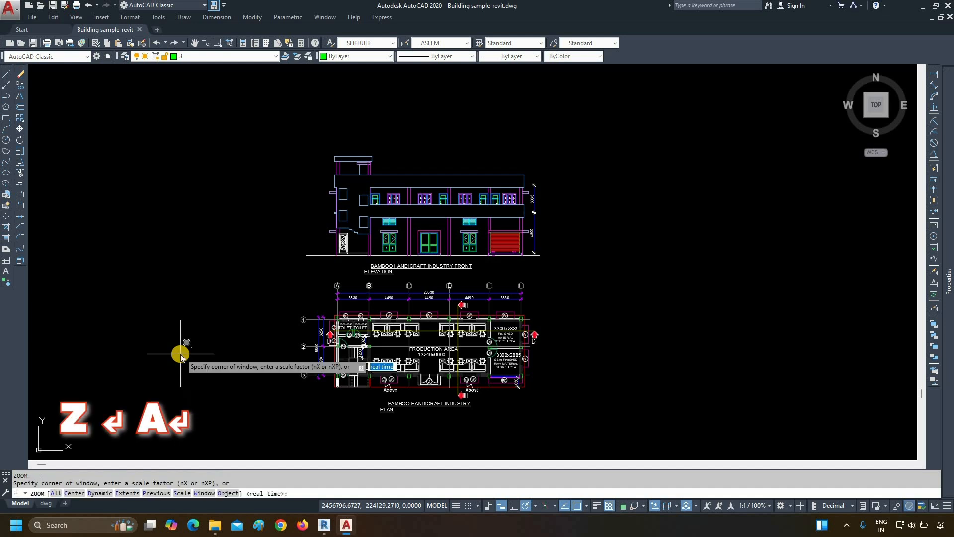
pyautogui.write('a')
pyautogui.press('Return')
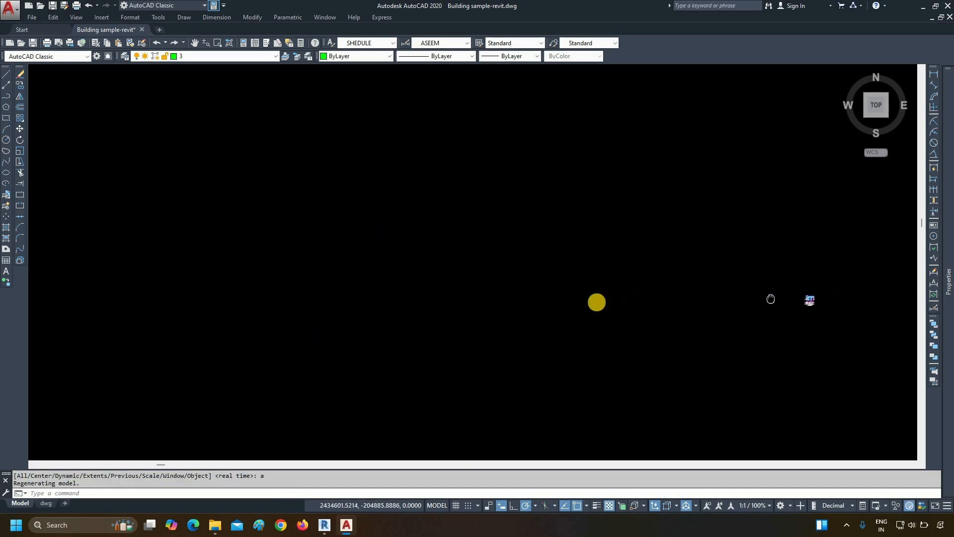
pyautogui.scroll(5, 412, 298)
pyautogui.scroll(8, 512, 313)
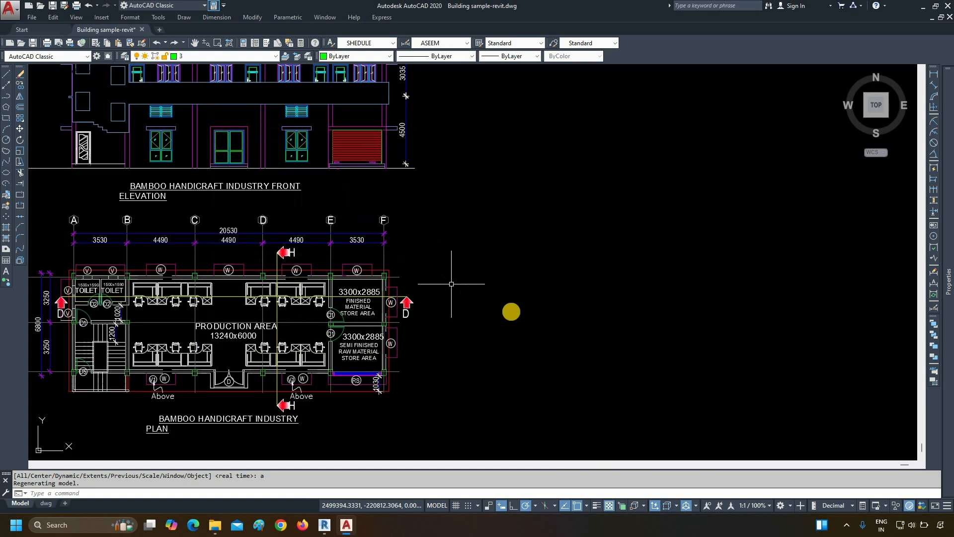
# Step: Select the whole front elevation and floor plan and copy them to the clipboard
pyautogui.scroll(-4, 528, 270)
pyautogui.click(536, 192)
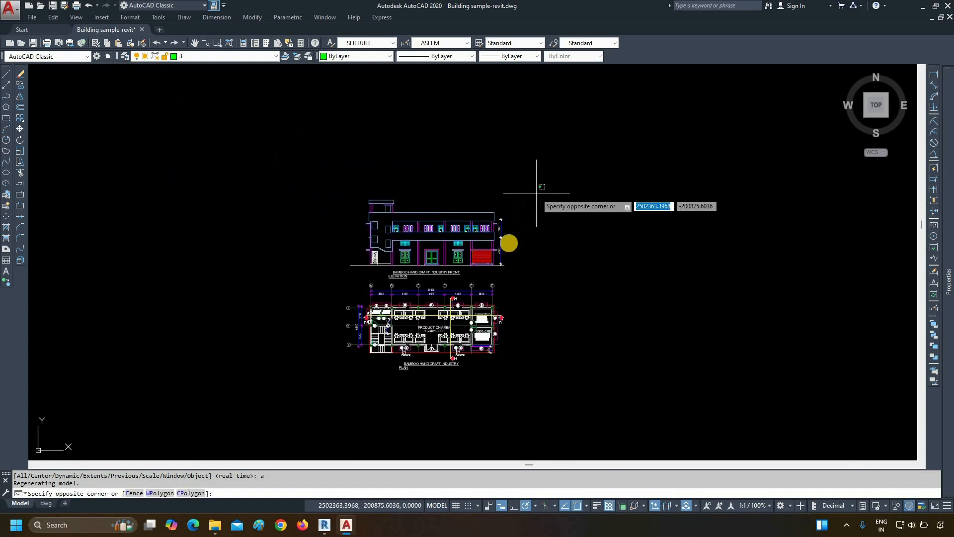
pyautogui.click(332, 377)
pyautogui.hotkey('ctrl', 'c')
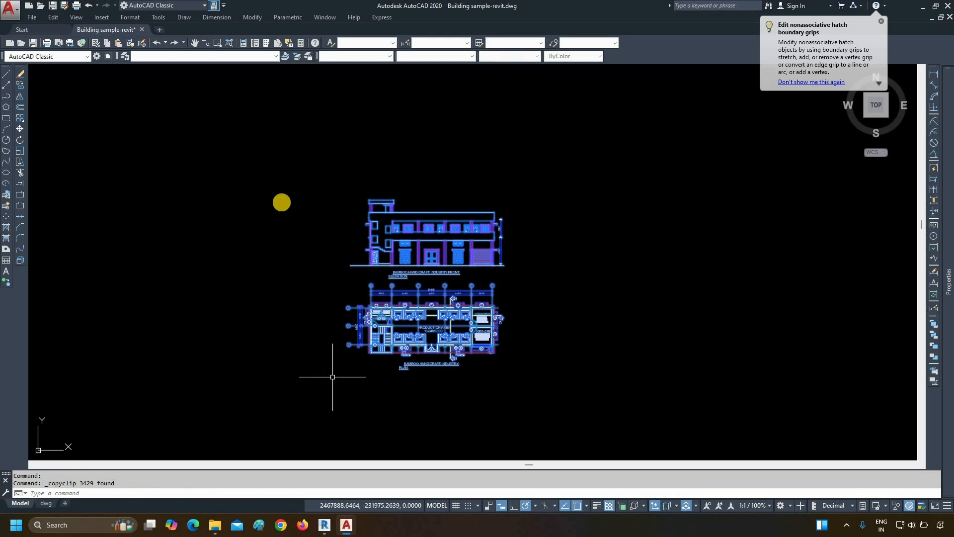
# Step: Create a new drawing and paste the copied elevation and plan as a block at insertion point 0,0
pyautogui.click(160, 30)
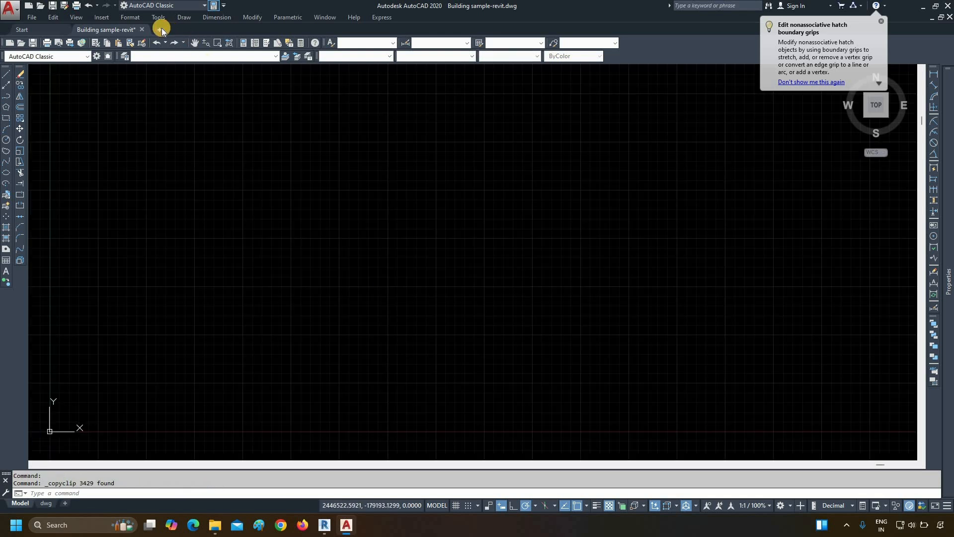
pyautogui.hotkey('ctrl', 'shift', 'v')
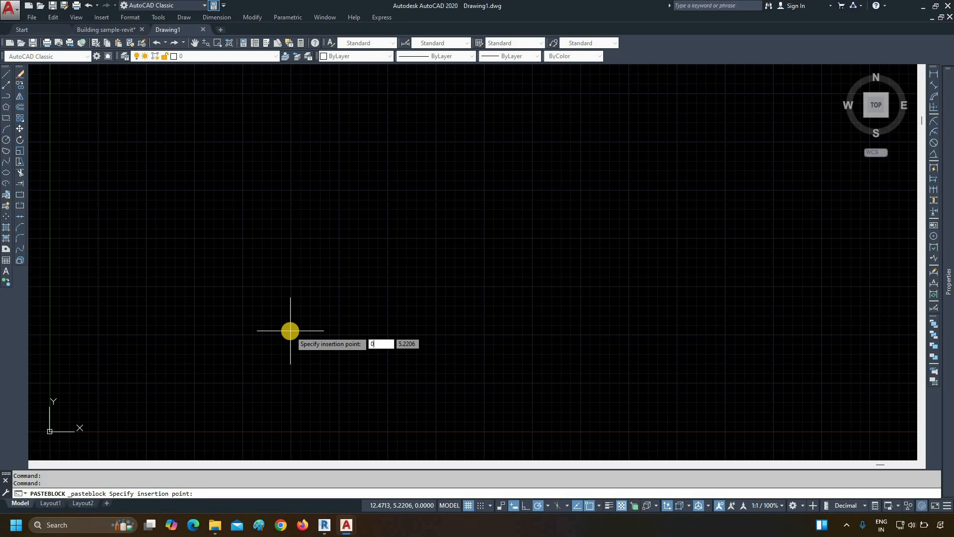
pyautogui.press('Tab')
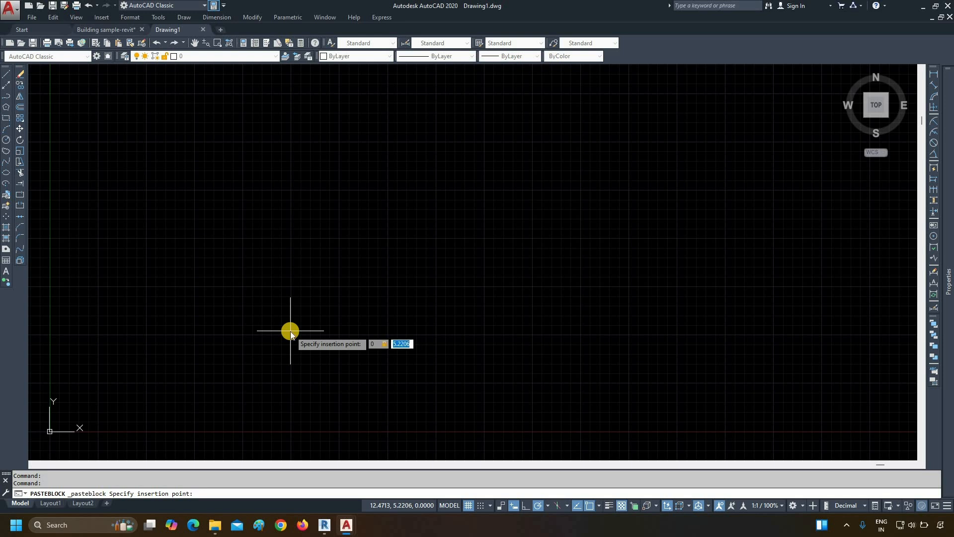
pyautogui.press('Tab')
pyautogui.press('Return')
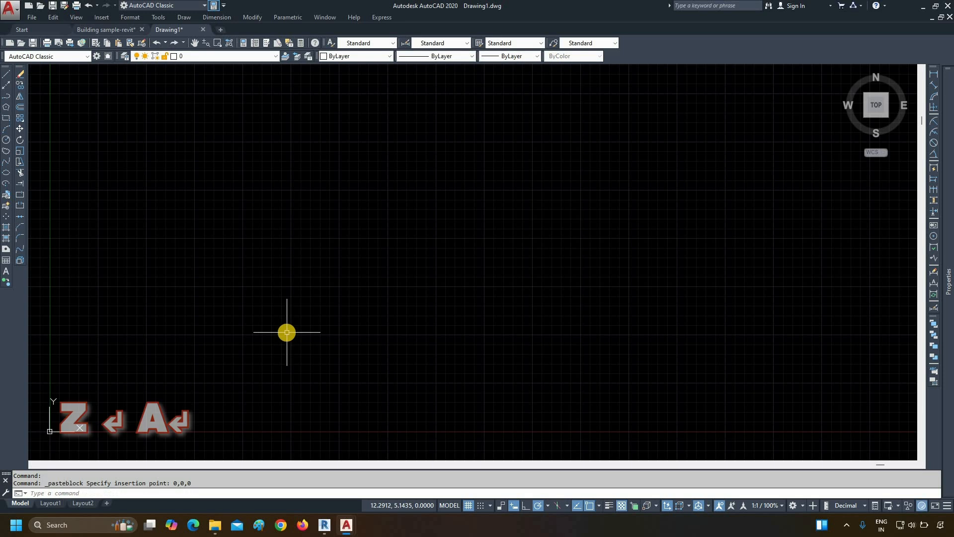
# Step: Examine the whole pasted block near the origin and save the new drawing as Drawing1.dwg in the Sample folder
pyautogui.write('z')
pyautogui.press('Return')
pyautogui.write('a')
pyautogui.press('Return')
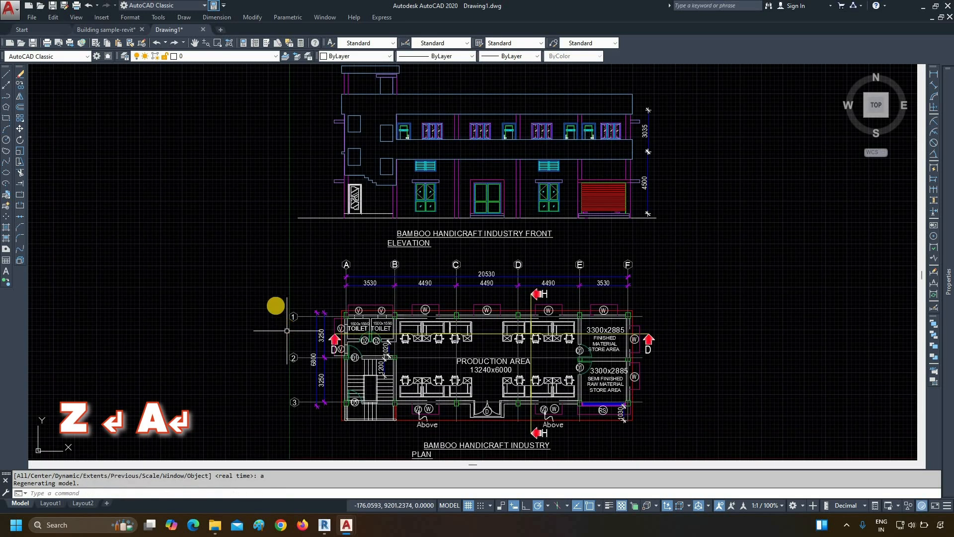
pyautogui.scroll(-3, 276, 305)
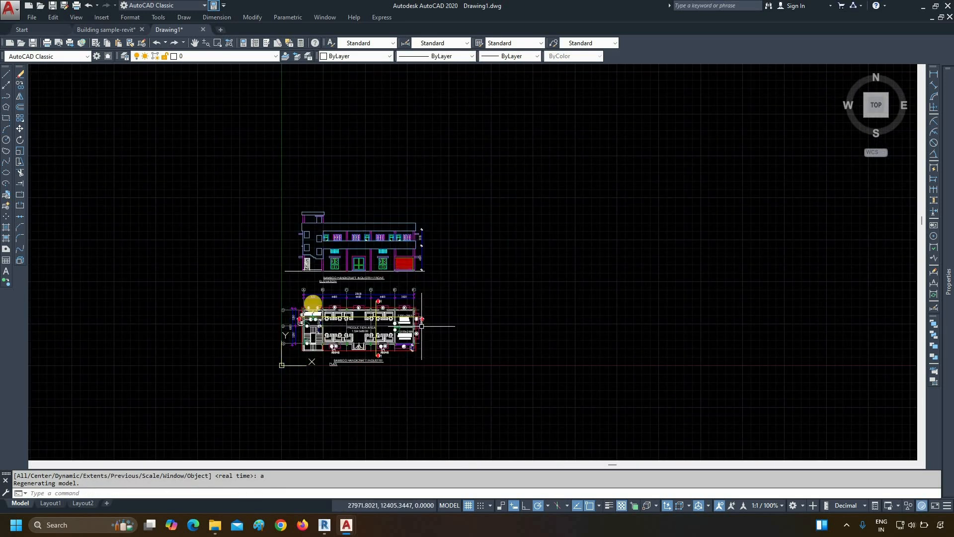
pyautogui.scroll(2, 343, 291)
pyautogui.scroll(2, 342, 279)
pyautogui.scroll(-2, 341, 261)
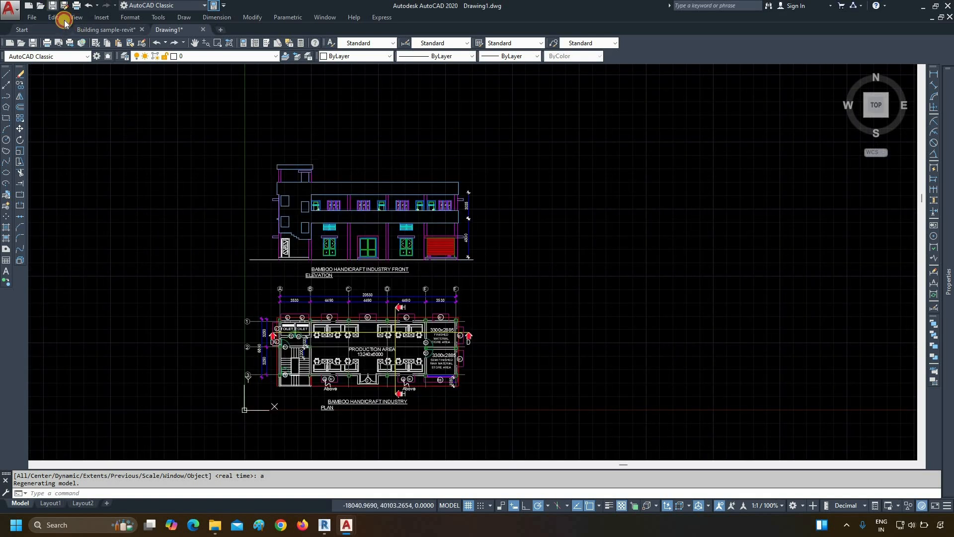
pyautogui.click(52, 5)
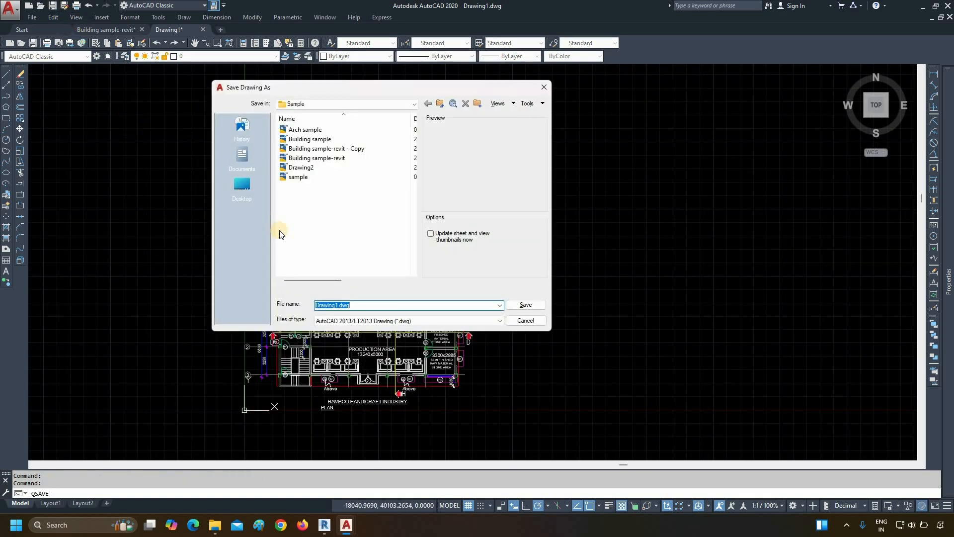
pyautogui.click(525, 305)
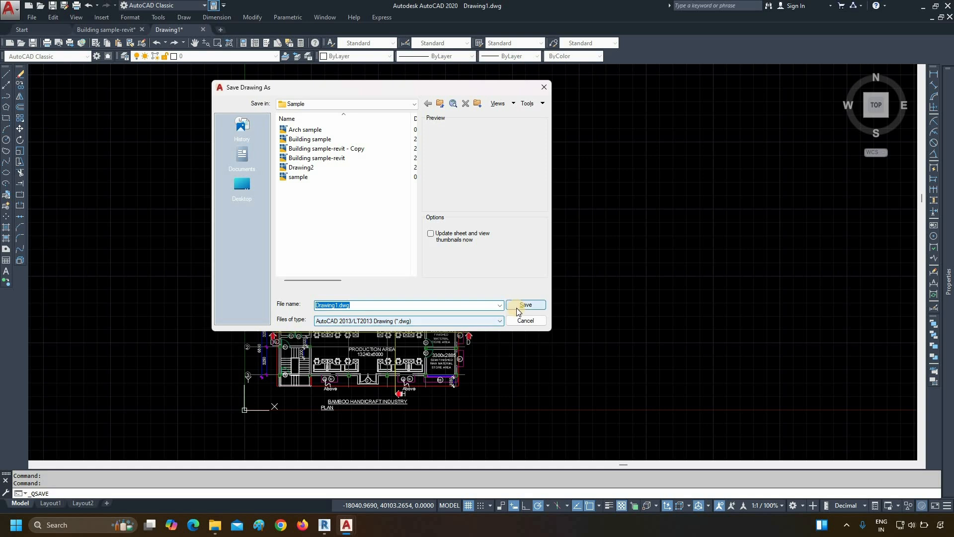
# Step: Save the Building sample-revit drawing and switch to Revit
pyautogui.click(102, 28)
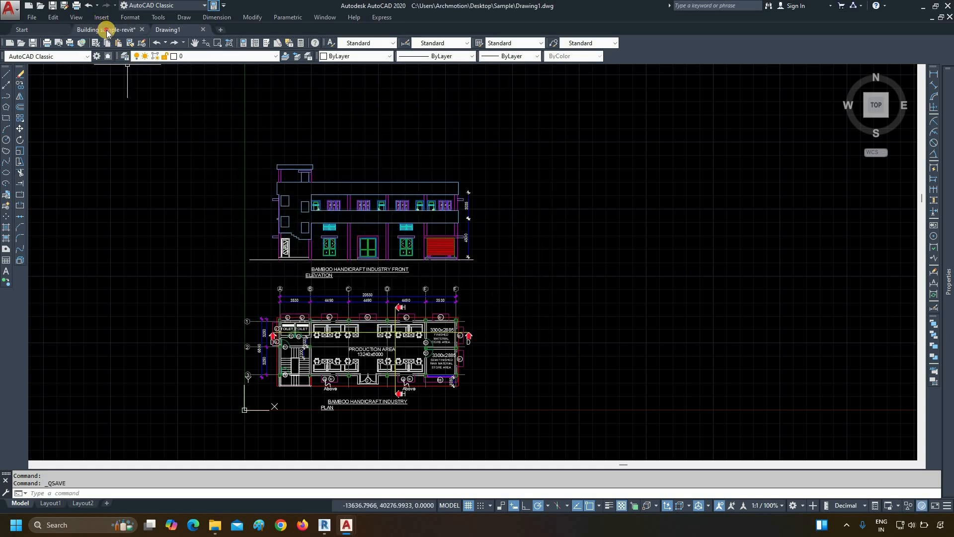
pyautogui.hotkey('ctrl', 's')
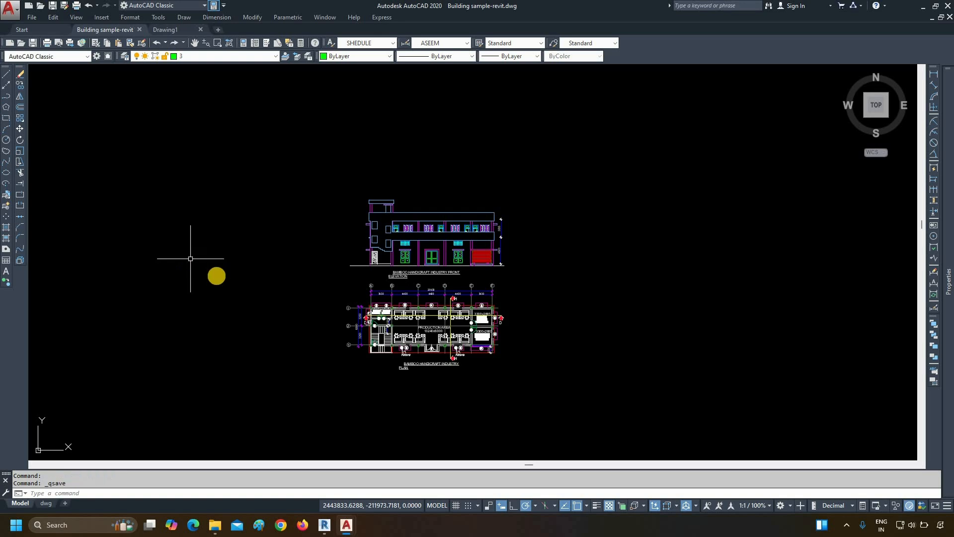
pyautogui.click(321, 525)
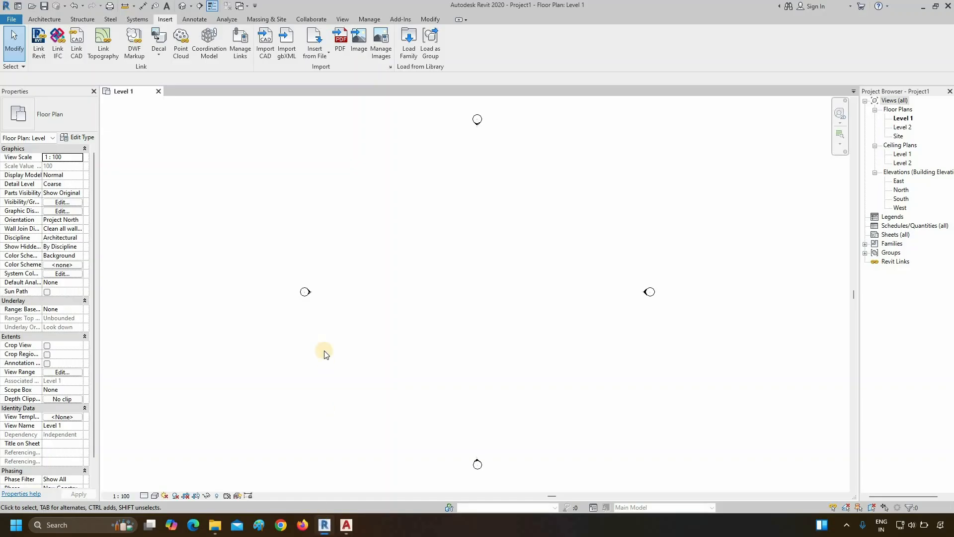
# Step: Try importing Building sample-revit.dwg into a new project with millimeter import units, and inspect it in the default 3D view
pyautogui.click(261, 39)
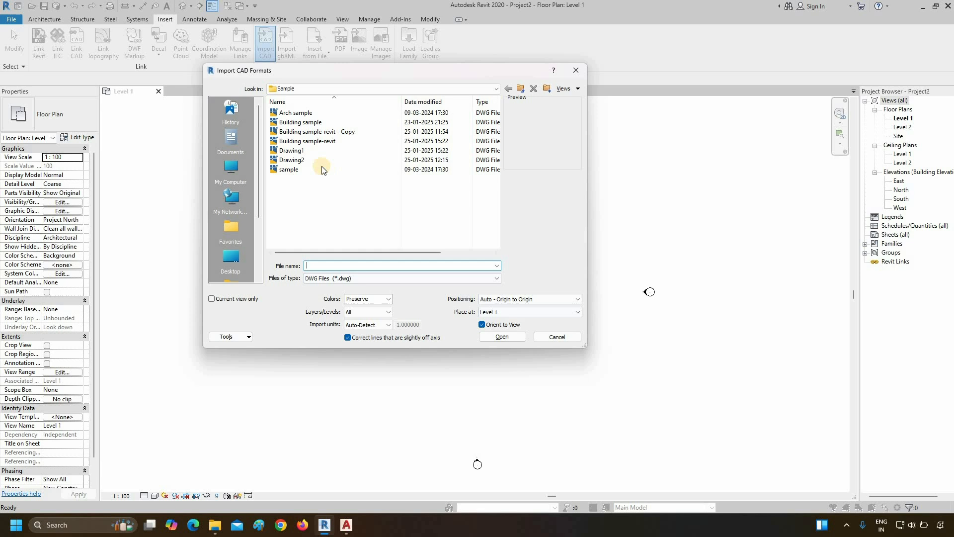
pyautogui.click(306, 141)
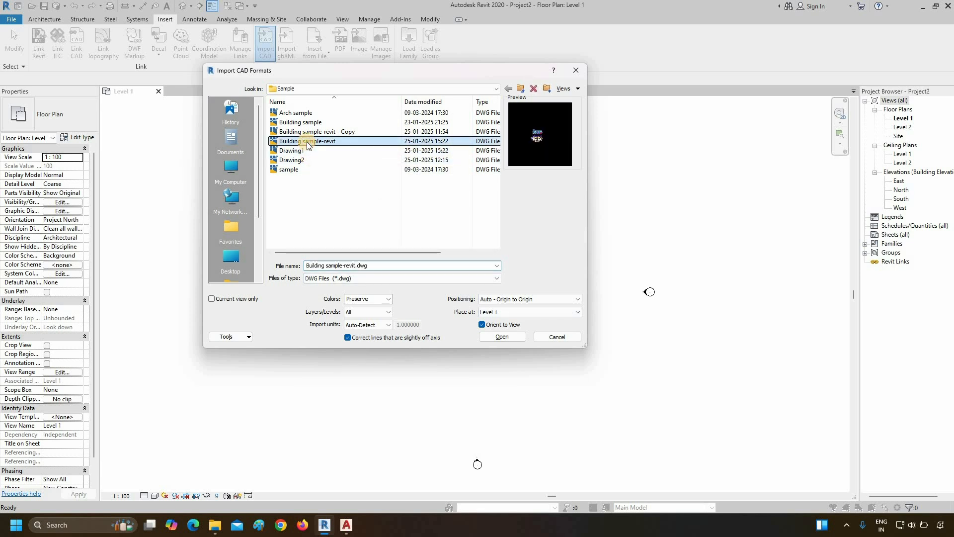
pyautogui.click(370, 325)
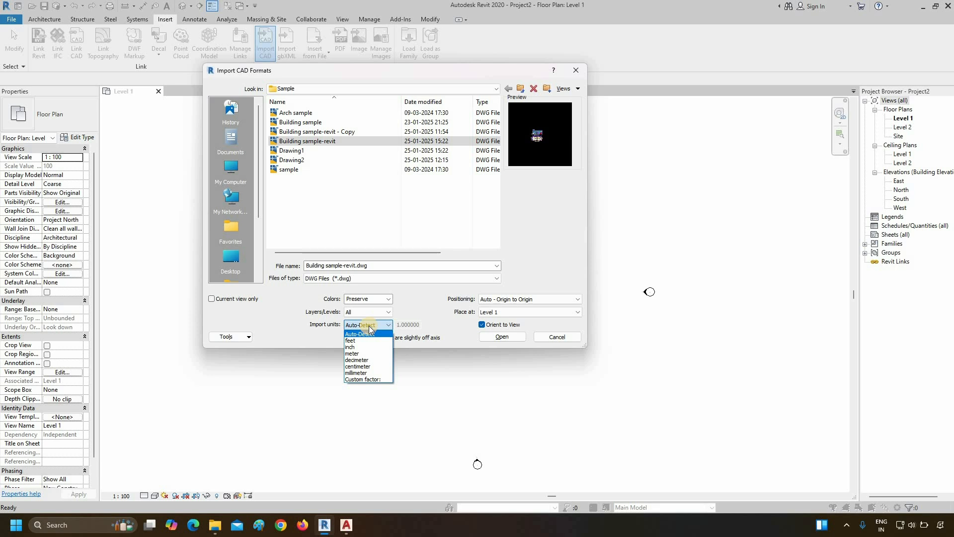
pyautogui.click(370, 372)
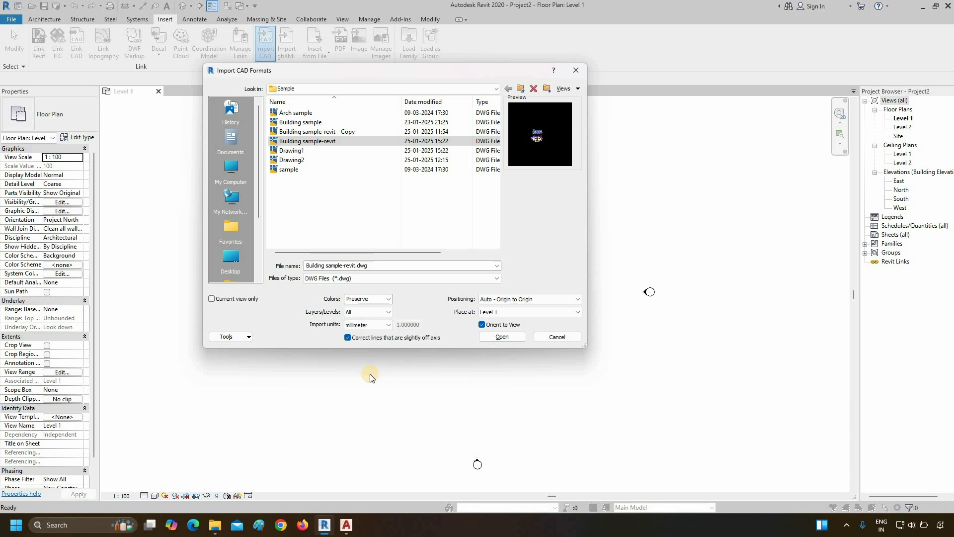
pyautogui.click(509, 340)
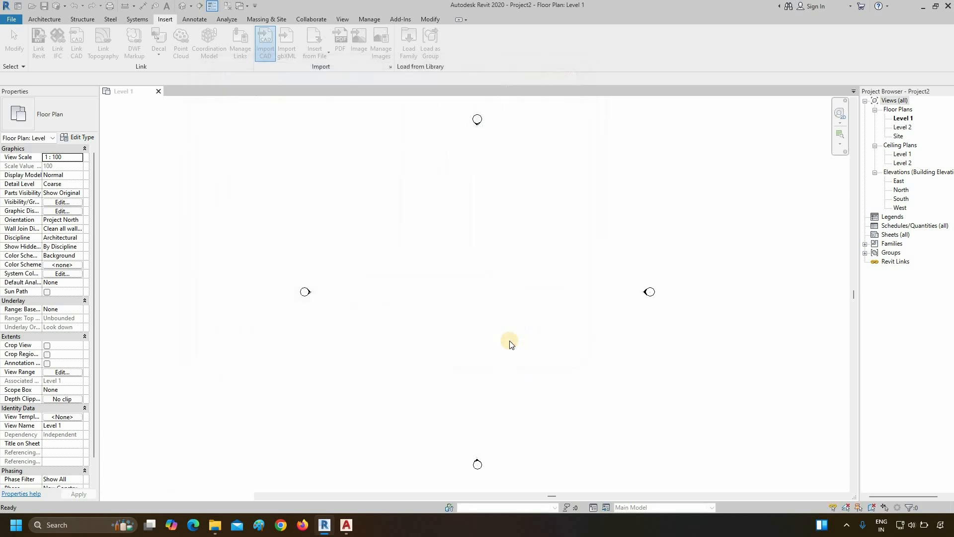
pyautogui.click(183, 6)
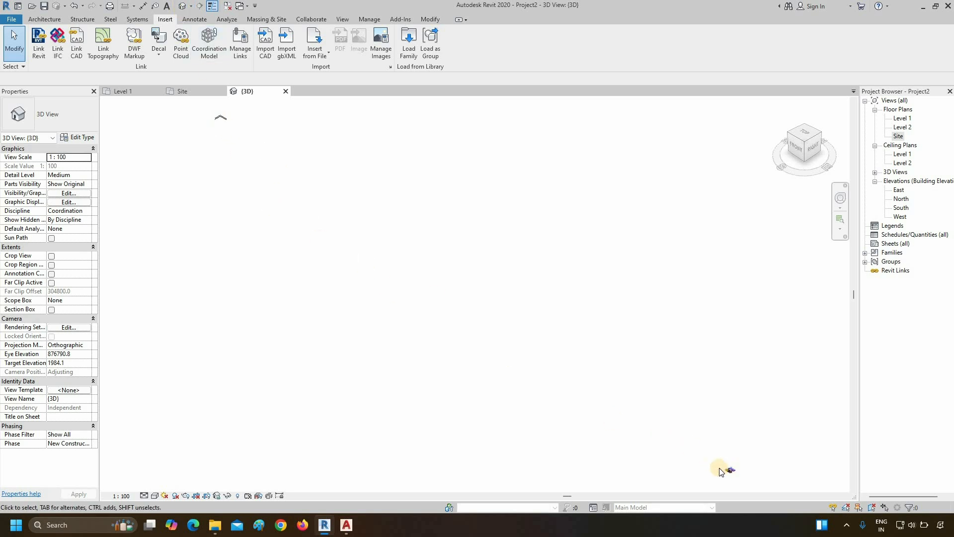
pyautogui.click(285, 91)
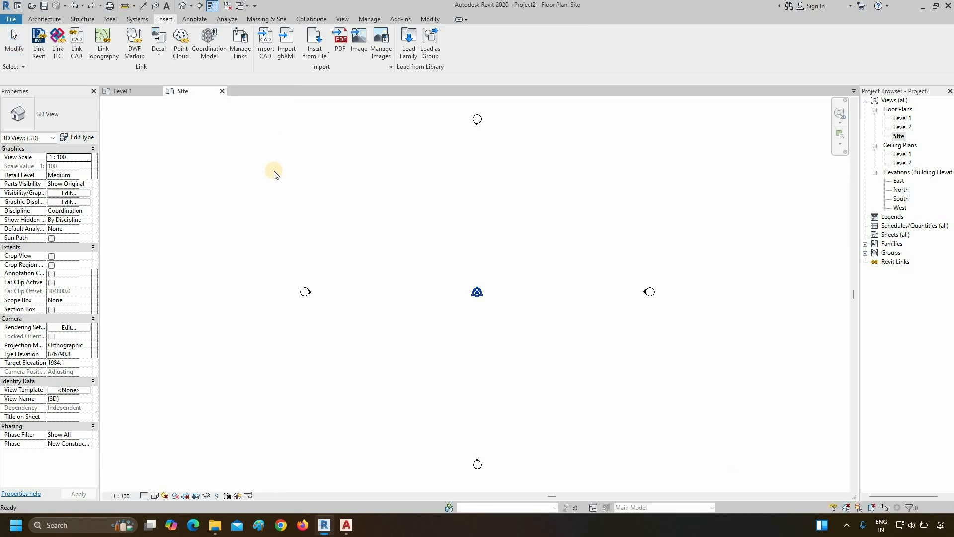
# Step: Import Drawing1.dwg into the Site floor plan with millimeter import units and Auto - Center to Center positioning
pyautogui.click(266, 54)
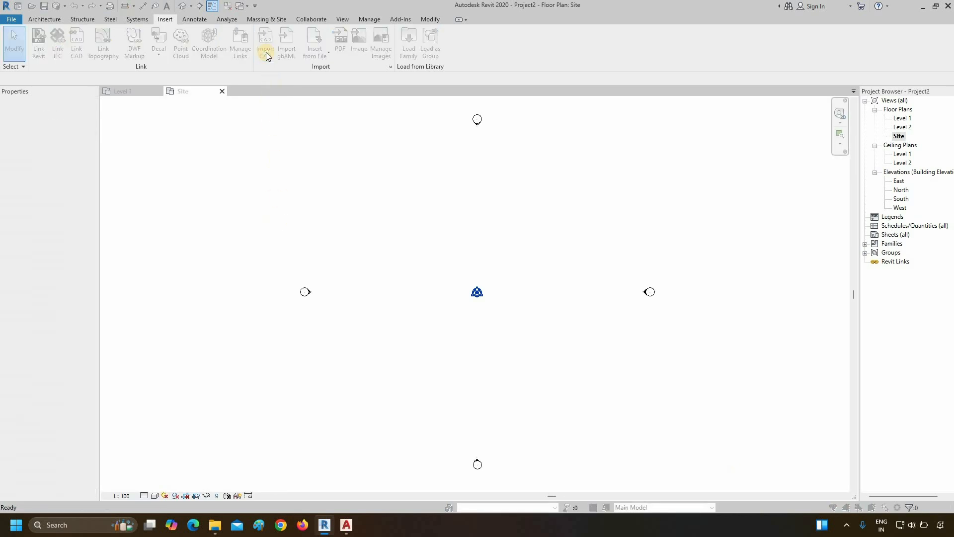
pyautogui.click(316, 150)
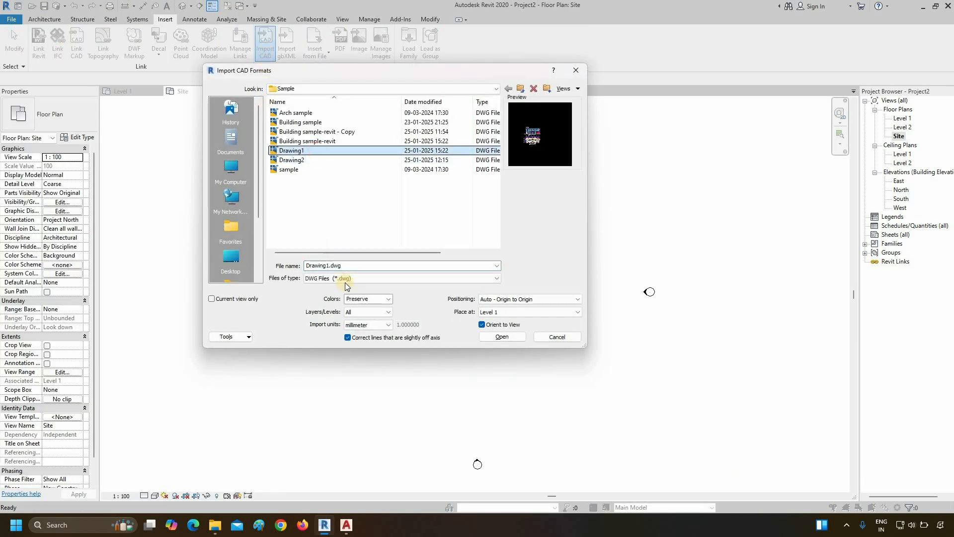
pyautogui.click(377, 325)
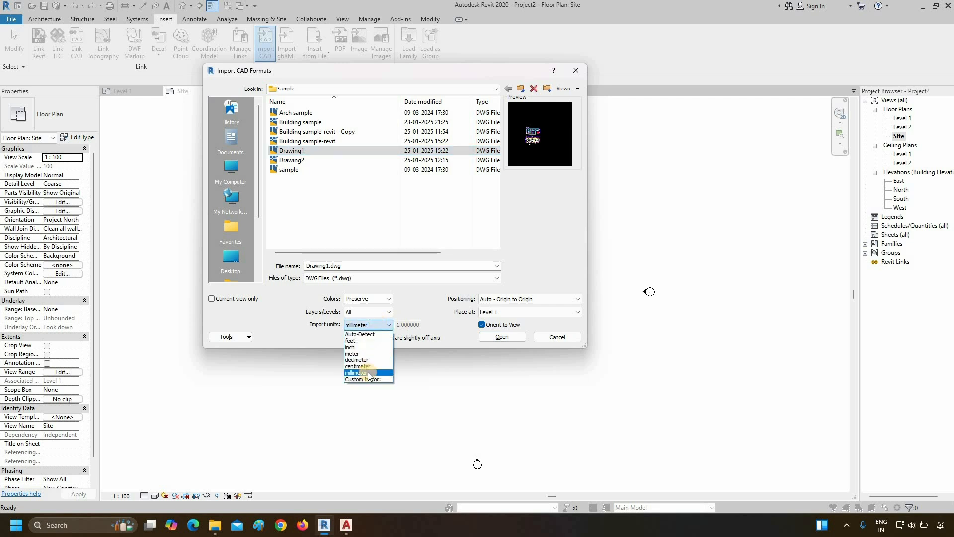
pyautogui.click(369, 374)
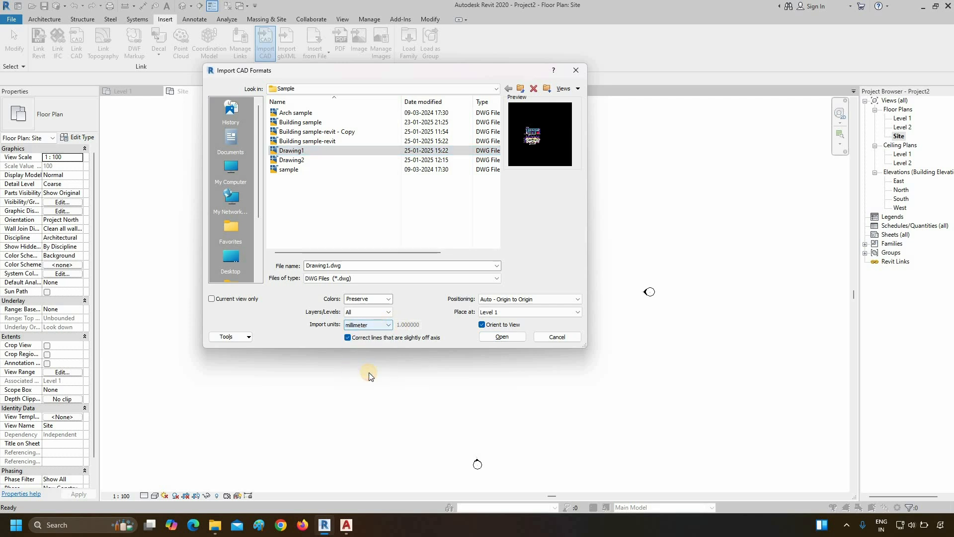
pyautogui.click(511, 300)
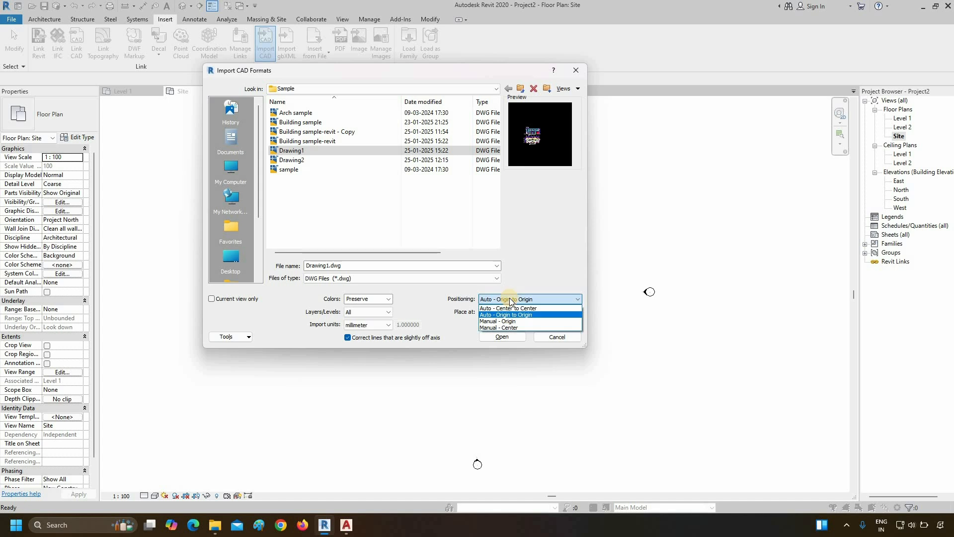
pyautogui.click(512, 308)
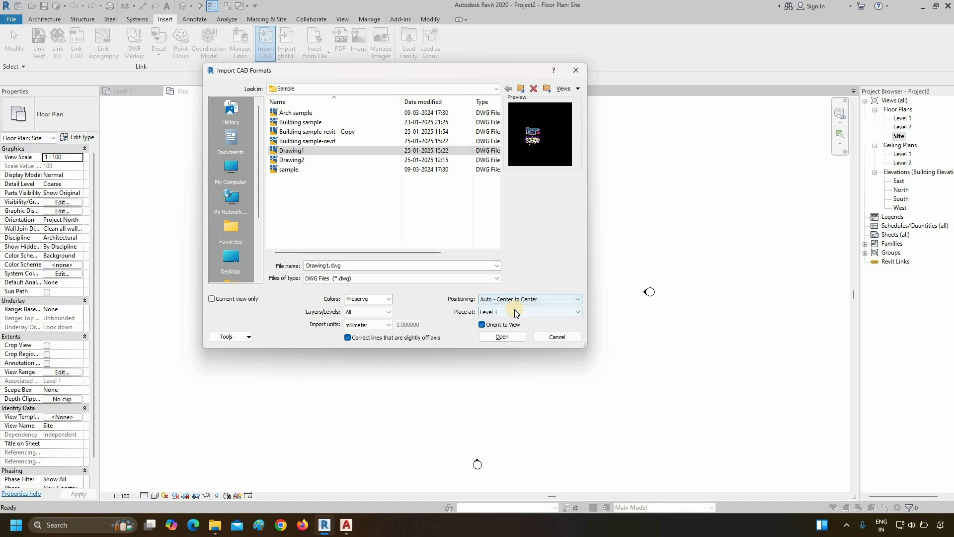
pyautogui.click(500, 338)
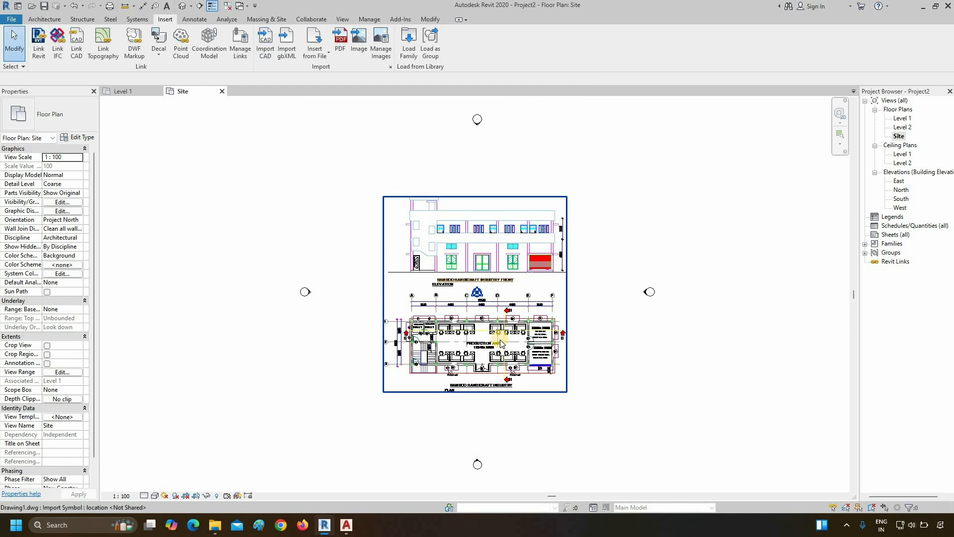
pyautogui.click(594, 352)
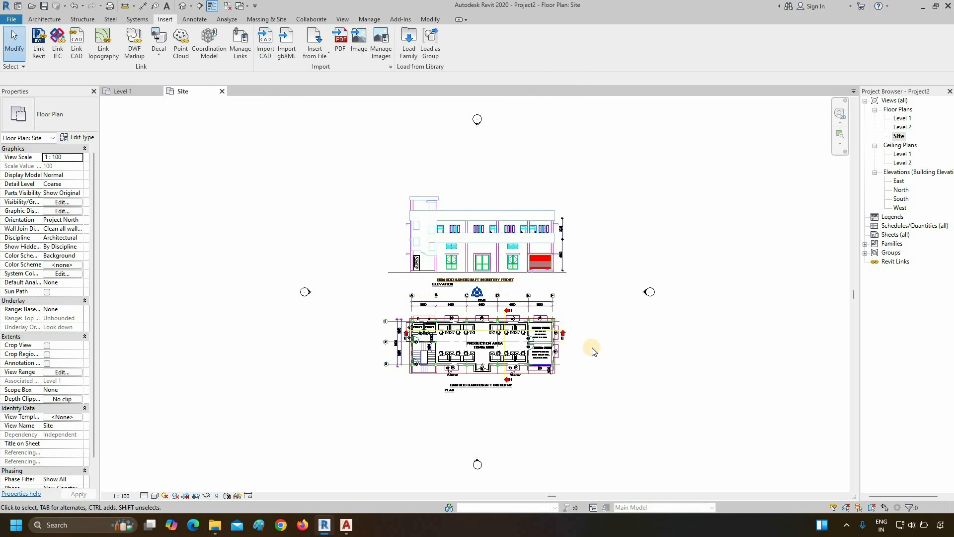